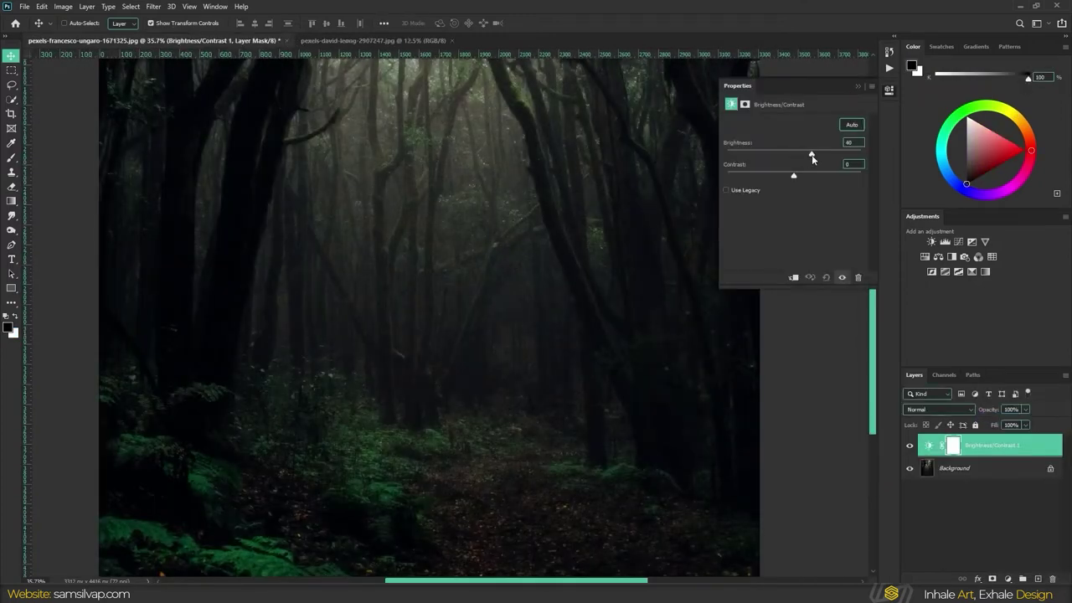
Raise the new Brightness/Contrast brightness and invert its mask to hide the effect.
drag(812, 155, 824, 158)
click(857, 86)
key(ctrl+i)
key(ctrl+0)
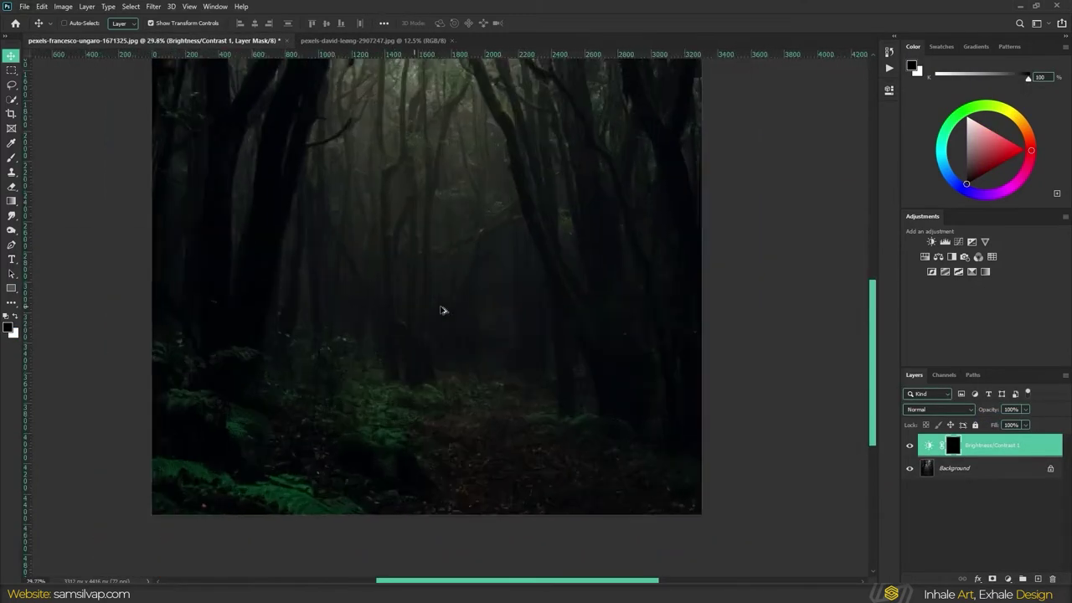
key(b)
Paint white along the forest path on the mask with an enlarged round brush.
scroll(416, 249, down, 2)
key(x)
mouse_move(416, 268)
mouse_down()
mouse_move(440, 167)
mouse_move(467, 431)
mouse_up()
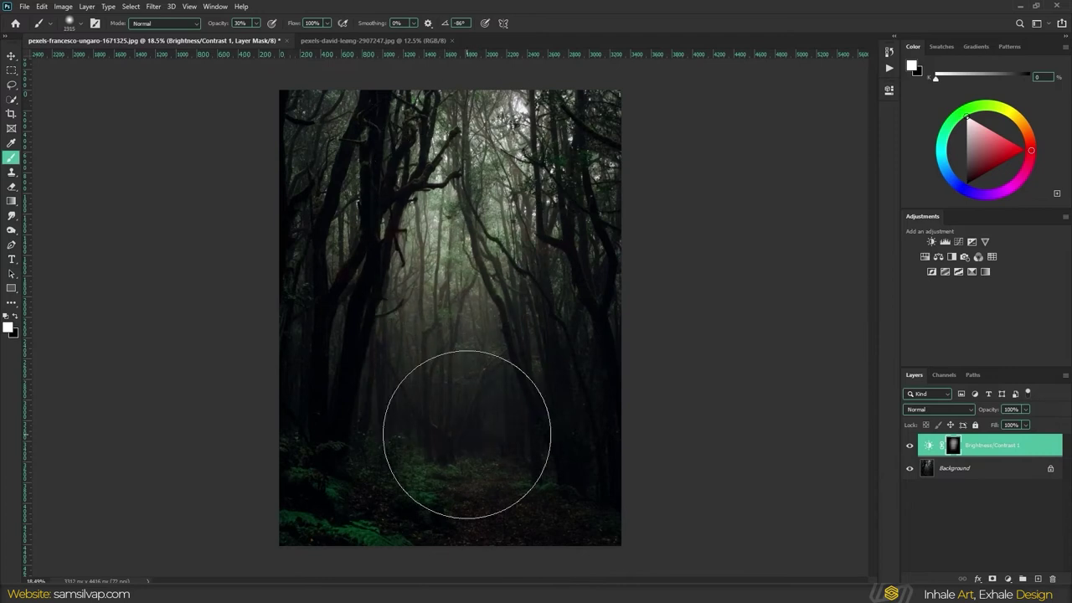
right_click(496, 352)
key(Return)
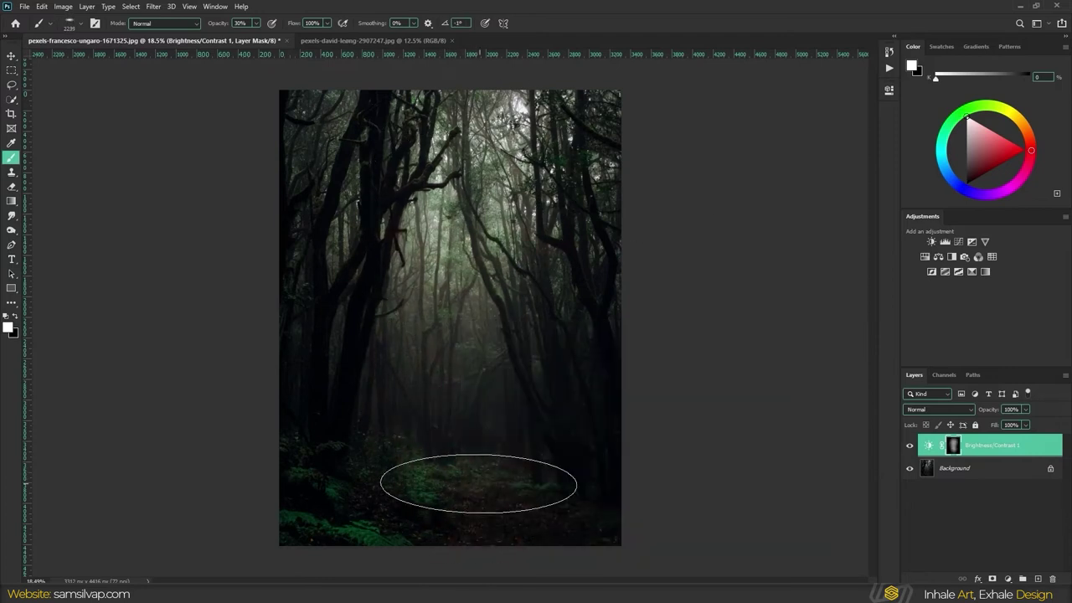
right_click(511, 327)
double_click(586, 477)
scroll(790, 514, down, 1)
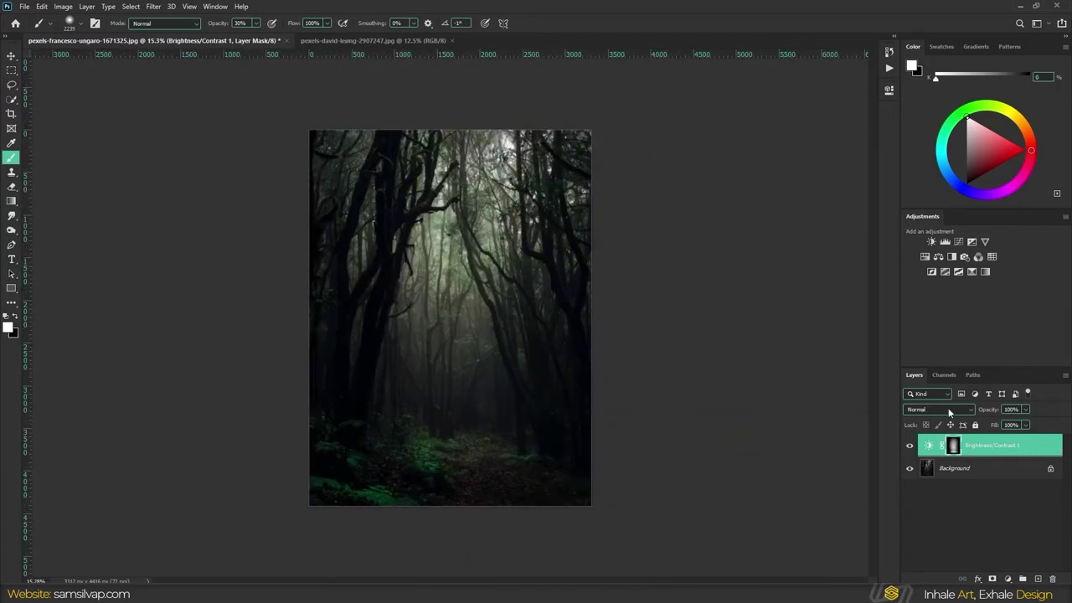
Add a second Brightness/Contrast at -82 above Background to darken the forest.
click(954, 468)
click(931, 242)
drag(737, 165, 763, 164)
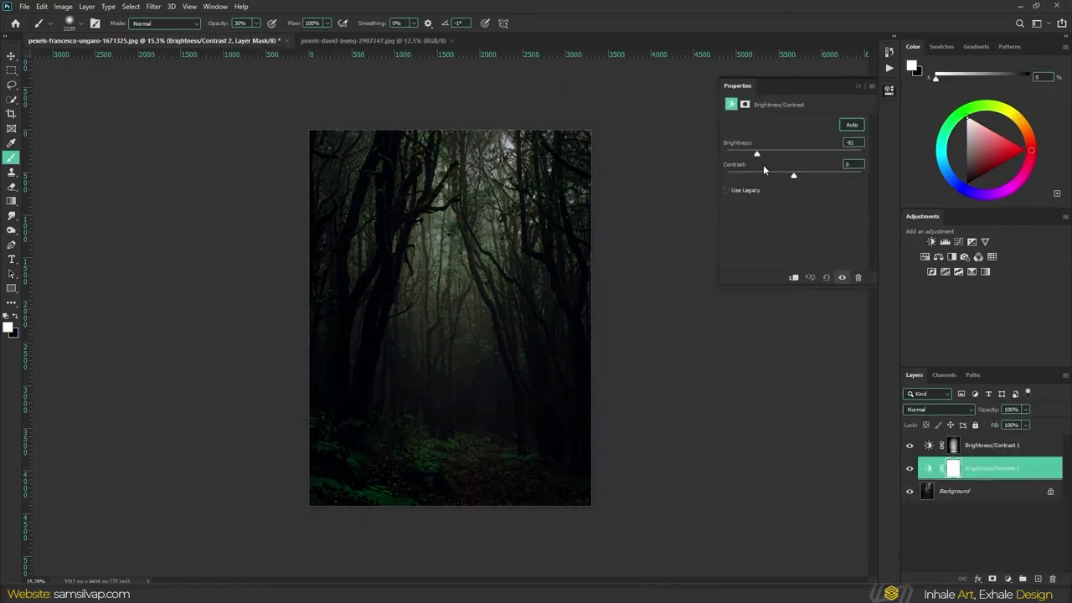
click(988, 444)
click(910, 472)
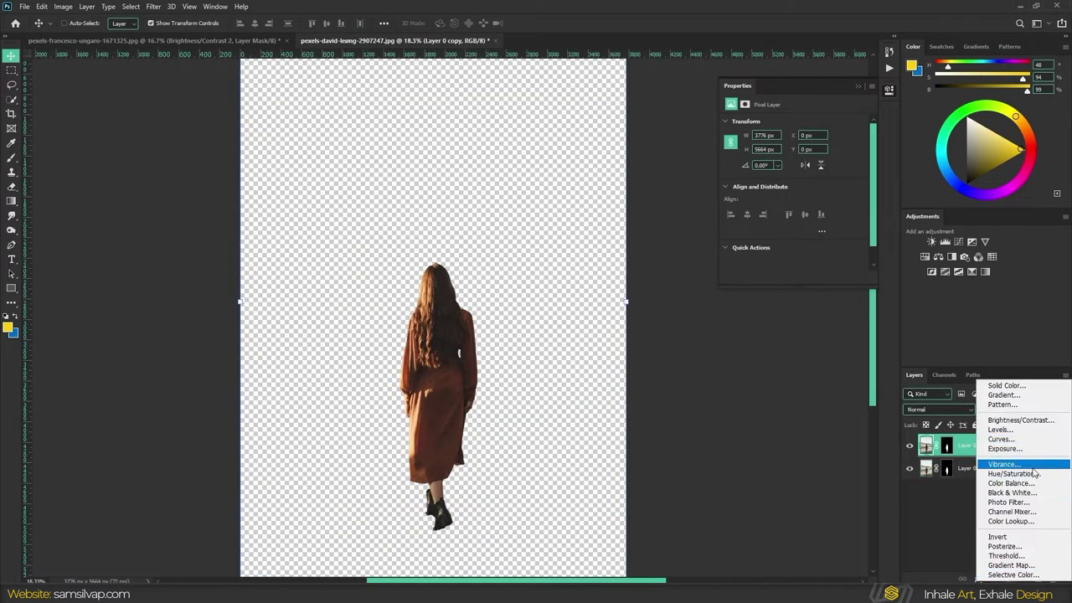
Add a clipped Hue/Saturation layer to the woman, Colorize at Hue 48, Saturation 25.
click(1013, 474)
drag(792, 164, 750, 165)
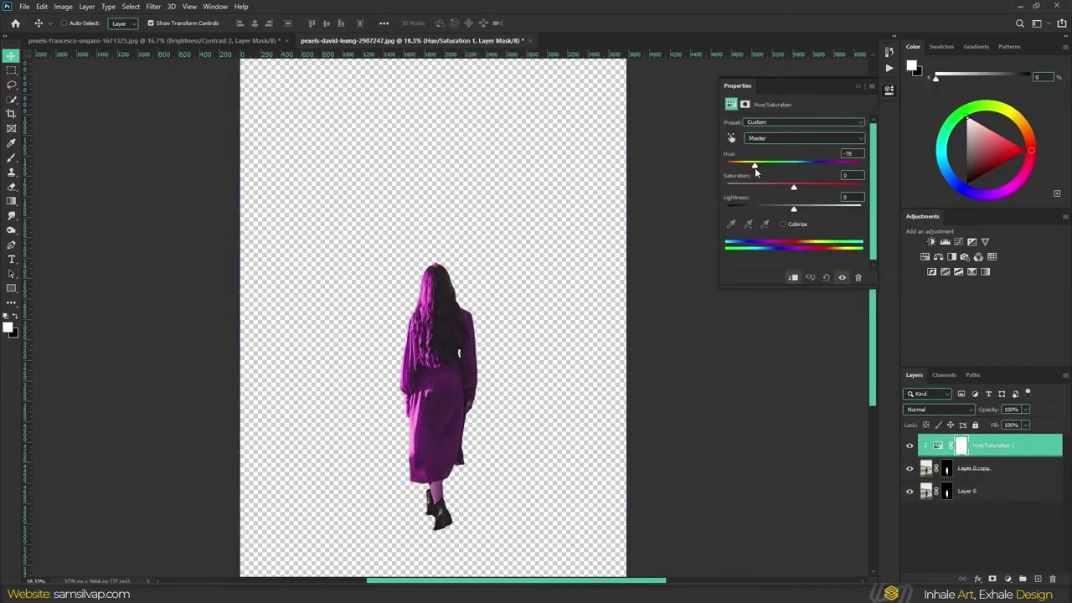
drag(793, 207, 765, 208)
drag(733, 165, 745, 165)
click(782, 224)
Invert the tint's mask and paint white over the dress to reveal the olive grey.
click(744, 103)
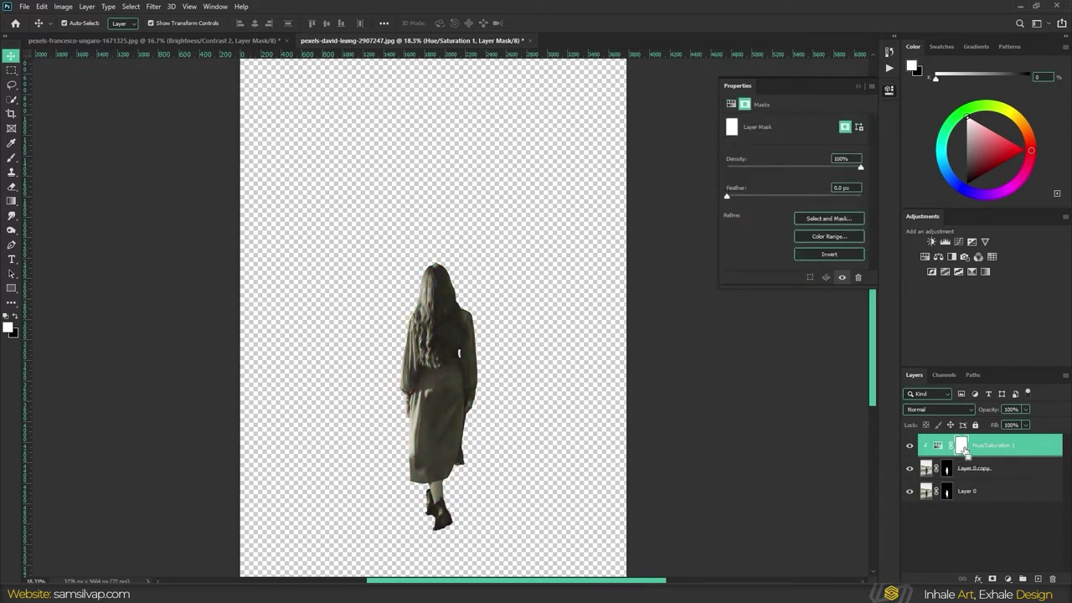
key(ctrl+i)
scroll(436, 419, up, 5)
key(b)
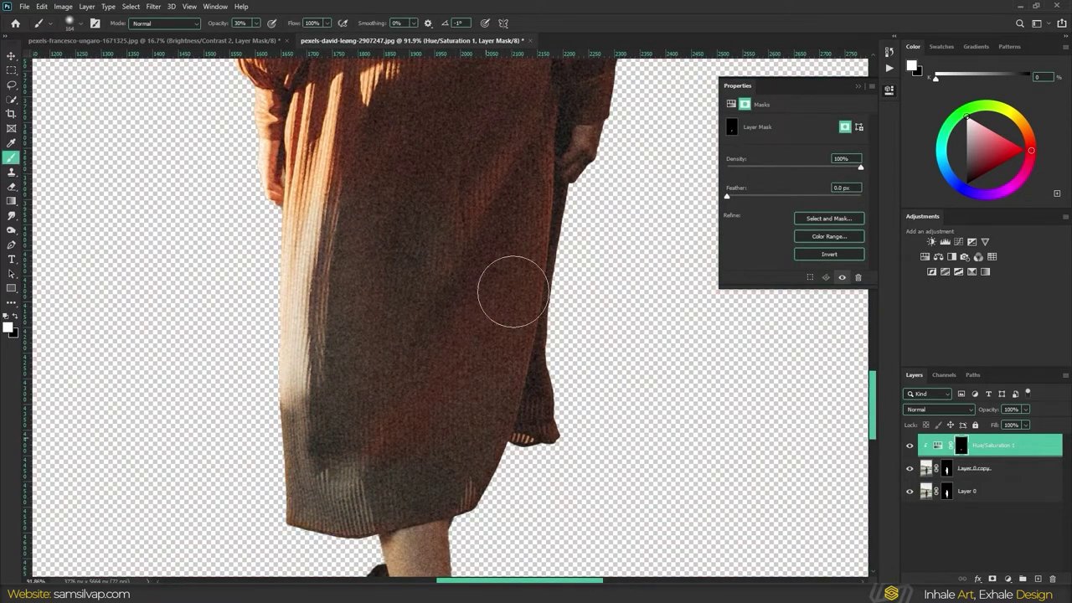
drag(512, 292, 420, 458)
scroll(404, 512, up, 5)
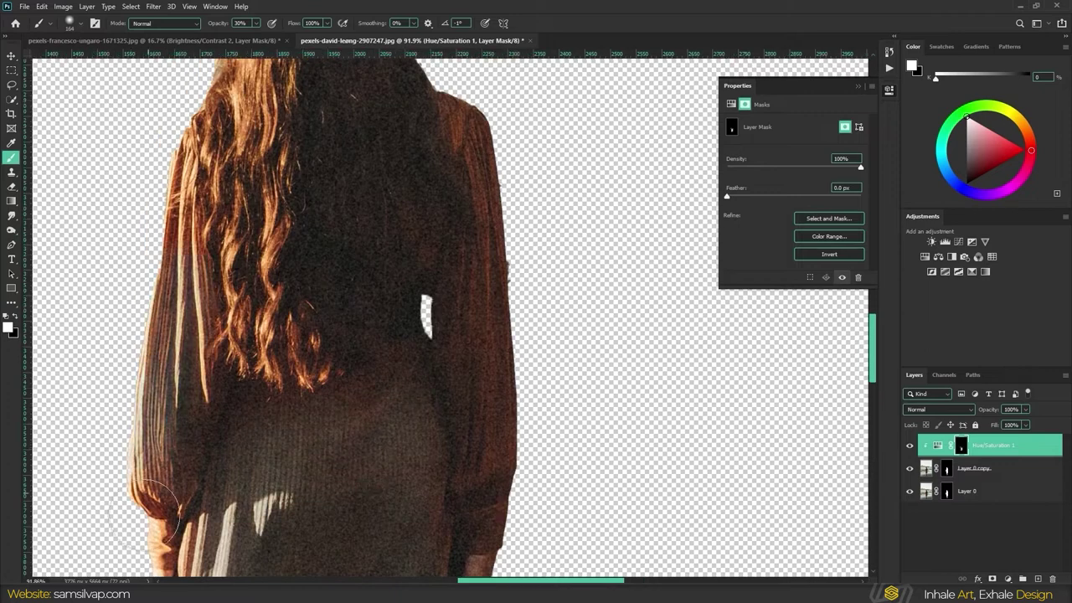
scroll(275, 311, down, 5)
scroll(351, 301, up, 6)
scroll(421, 292, right, 2)
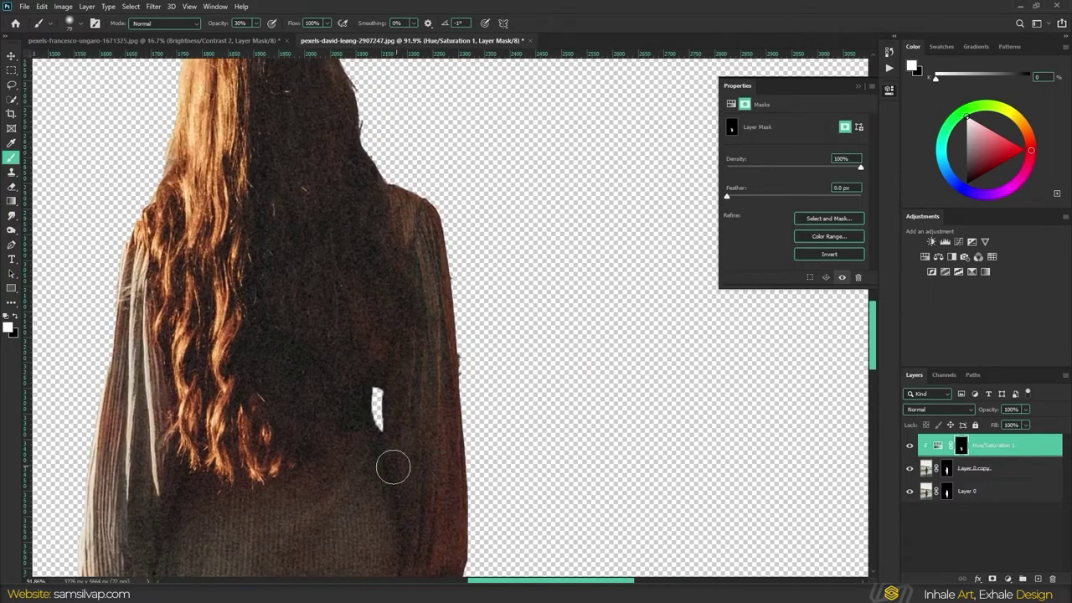
scroll(407, 397, up, 2)
scroll(393, 377, down, 5)
scroll(327, 335, down, 4)
scroll(293, 351, up, 2)
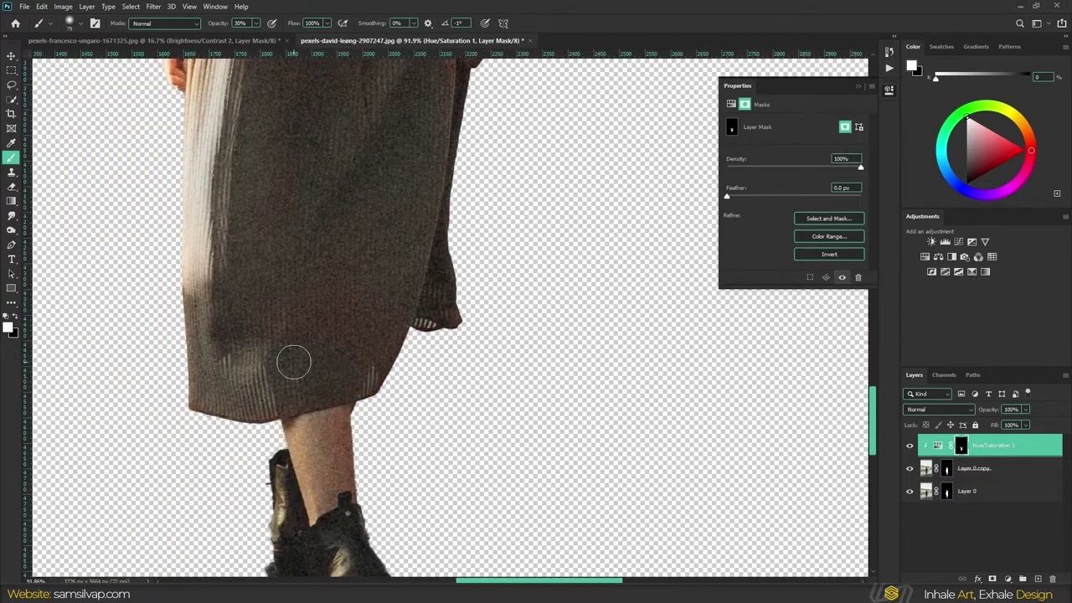
scroll(293, 362, down, 5)
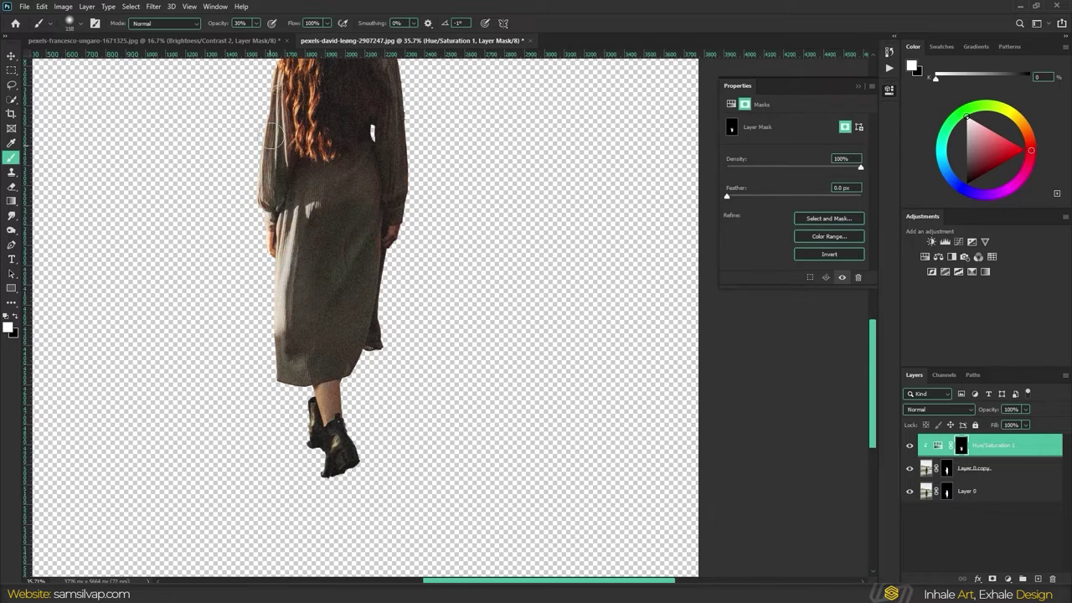
scroll(360, 335, up, 2)
scroll(368, 352, up, 2)
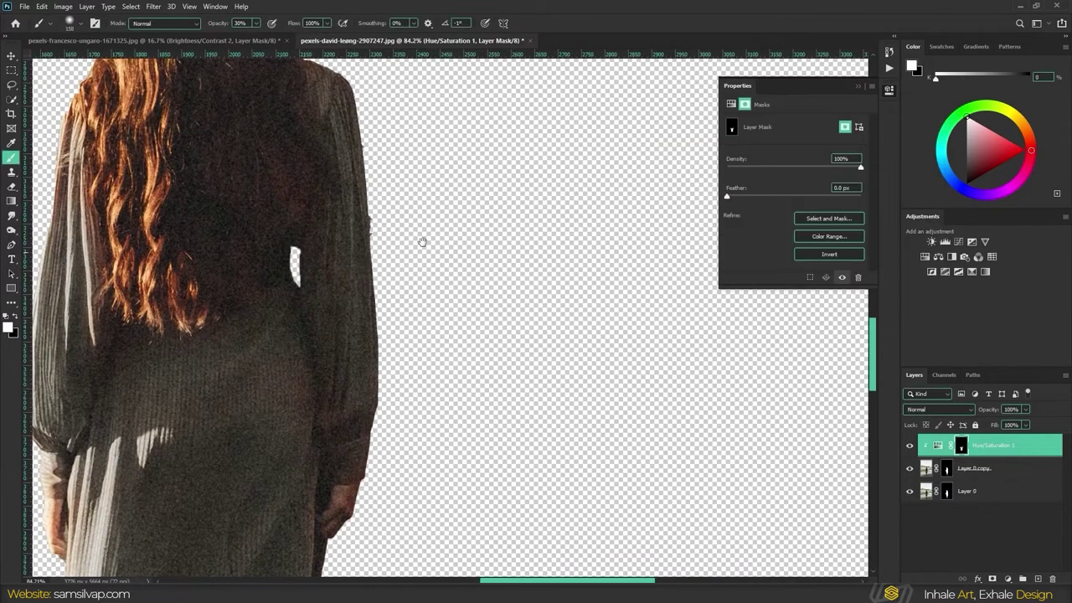
scroll(423, 242, down, 2)
scroll(335, 377, down, 5)
scroll(308, 477, up, 4)
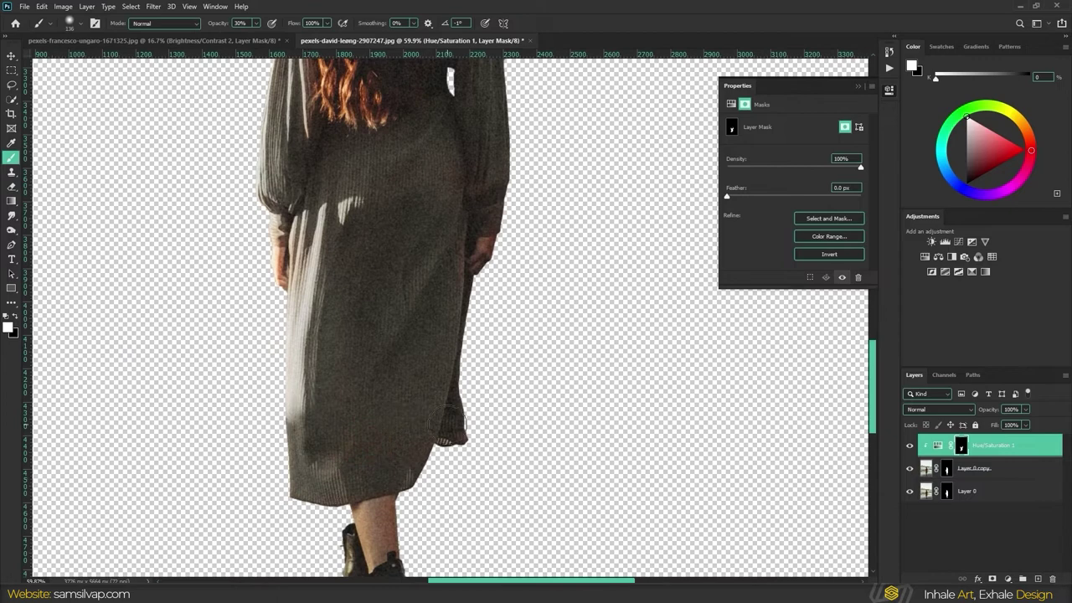
scroll(450, 423, up, 2)
scroll(402, 239, up, 1)
scroll(298, 401, down, 2)
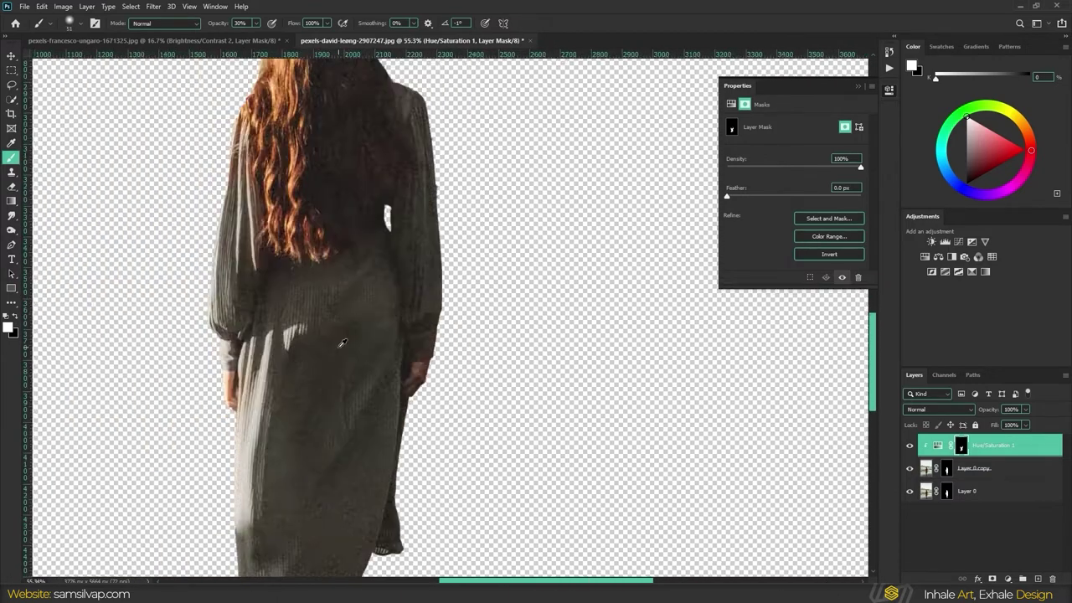
scroll(318, 394, down, 2)
scroll(378, 398, up, 3)
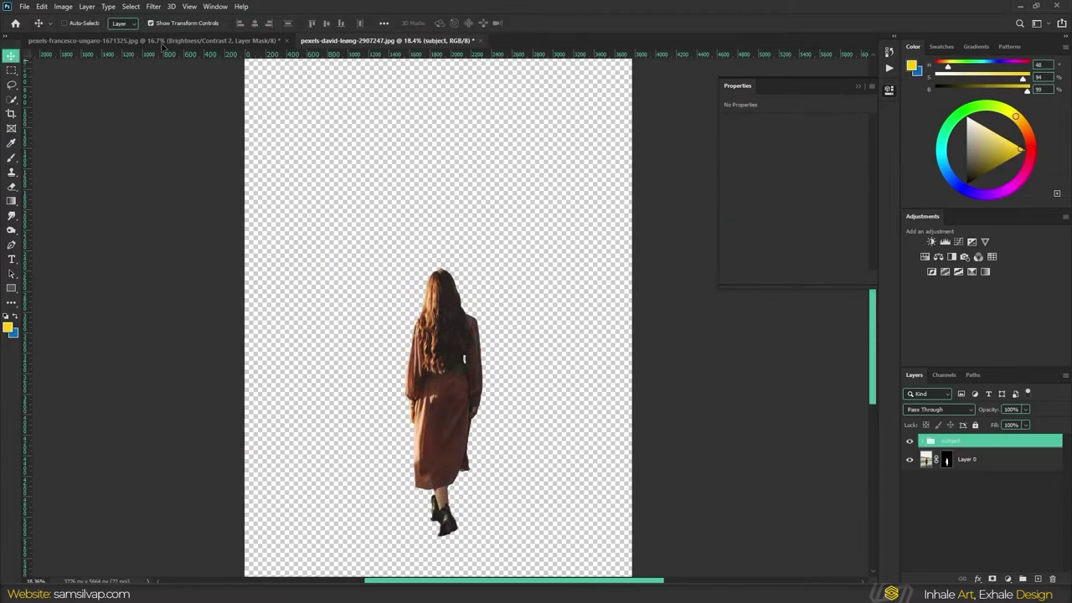
Bring the woman's group into the forest file above Brightness/Contrast 1.
drag(164, 46, 503, 433)
scroll(411, 429, up, 5)
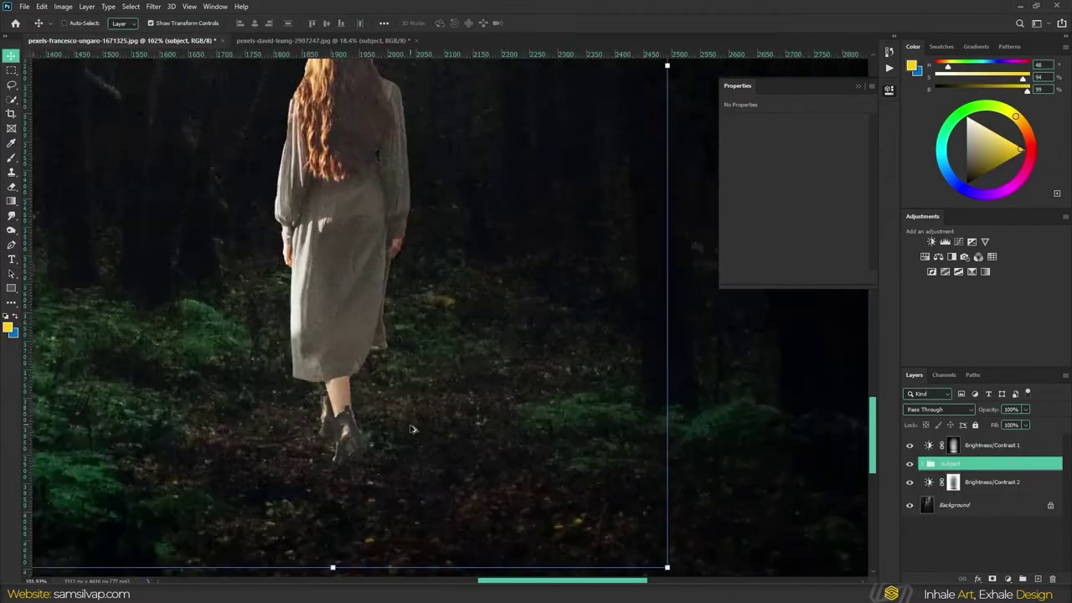
scroll(410, 428, up, 1)
drag(915, 473, 963, 438)
scroll(444, 343, down, 3)
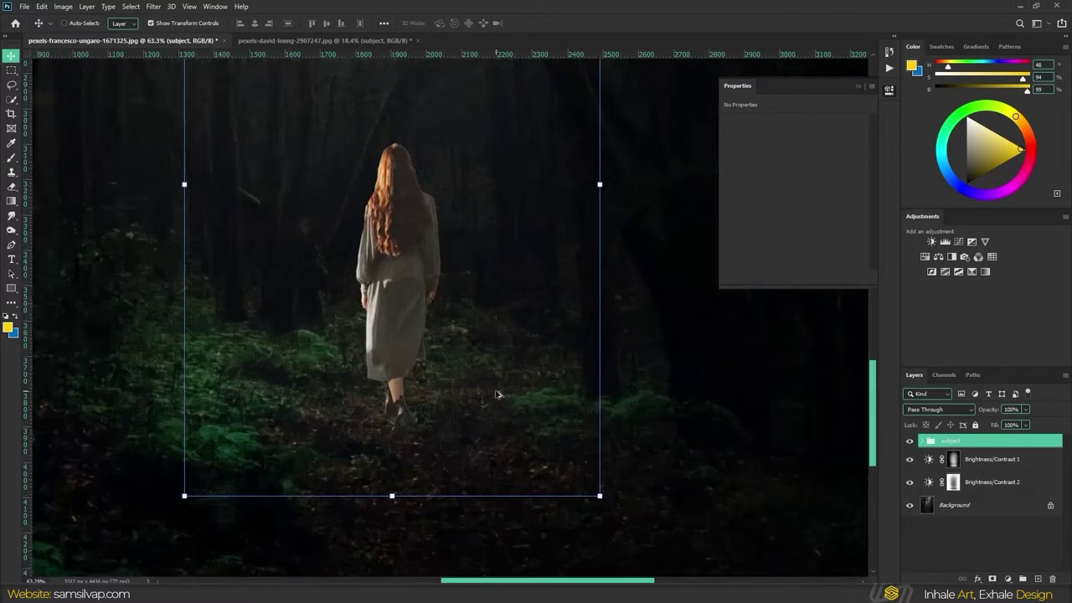
scroll(443, 343, down, 2)
scroll(520, 295, up, 1)
scroll(520, 295, up, 2)
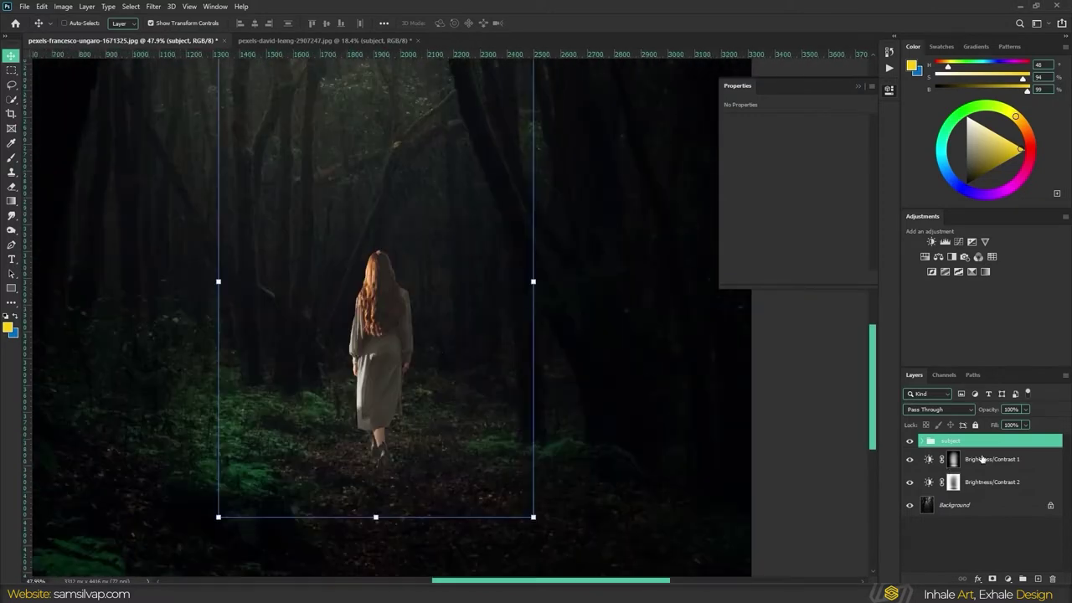
Add a clipped Brightness/Contrast at -51 to the woman, then open Select and Mask.
click(932, 450)
click(996, 459)
click(1007, 578)
click(954, 421)
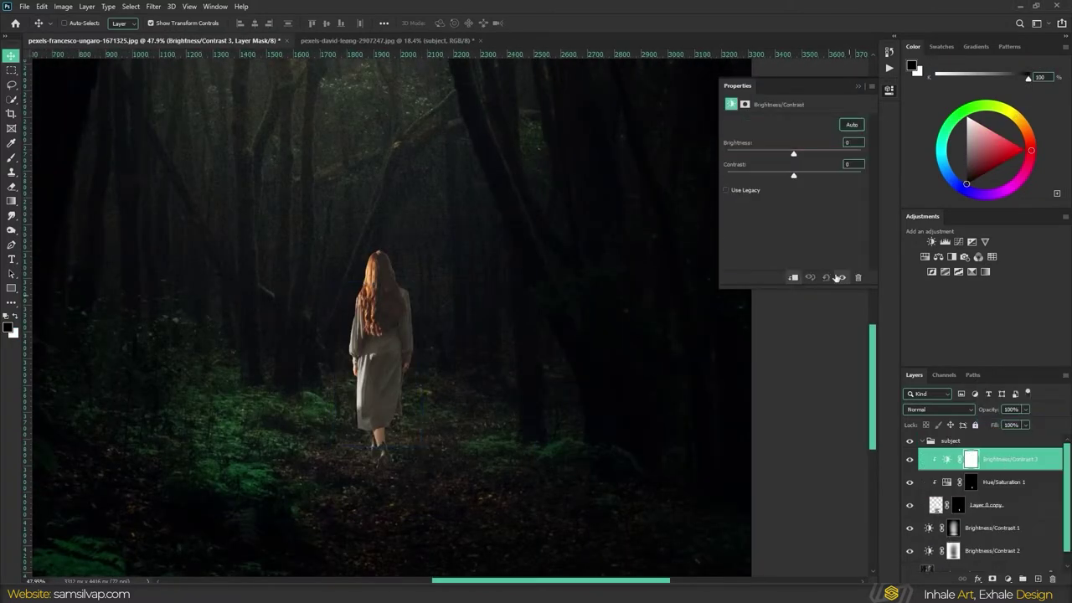
drag(794, 153, 770, 153)
click(958, 505)
key(ctrl+alt+r)
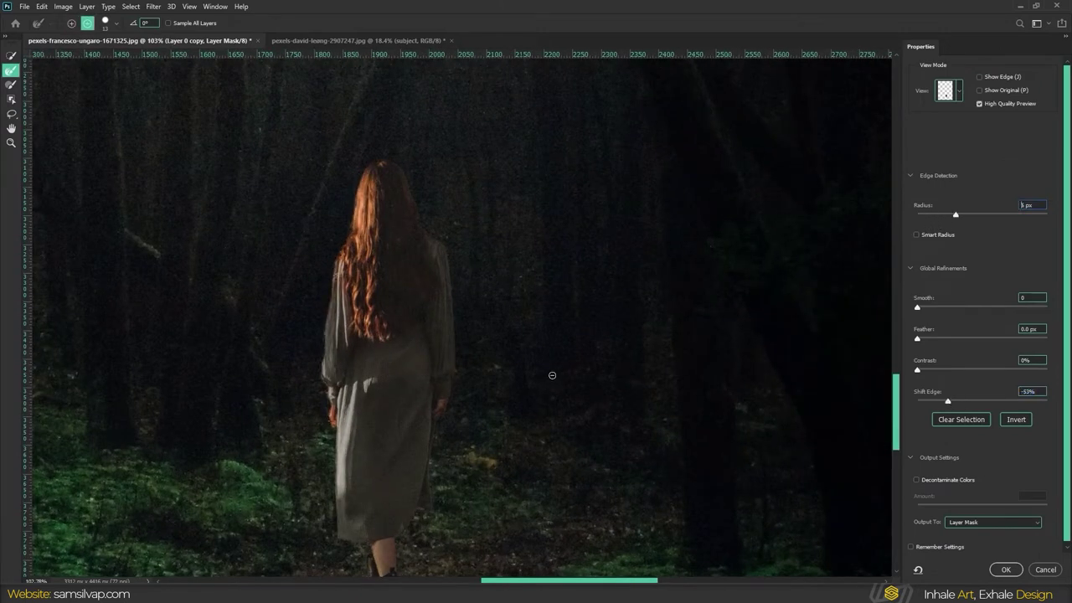
Accept the refined mask edges with Radius 3 px and Shift Edge -53%.
key(Return)
click(1009, 459)
click(1023, 487)
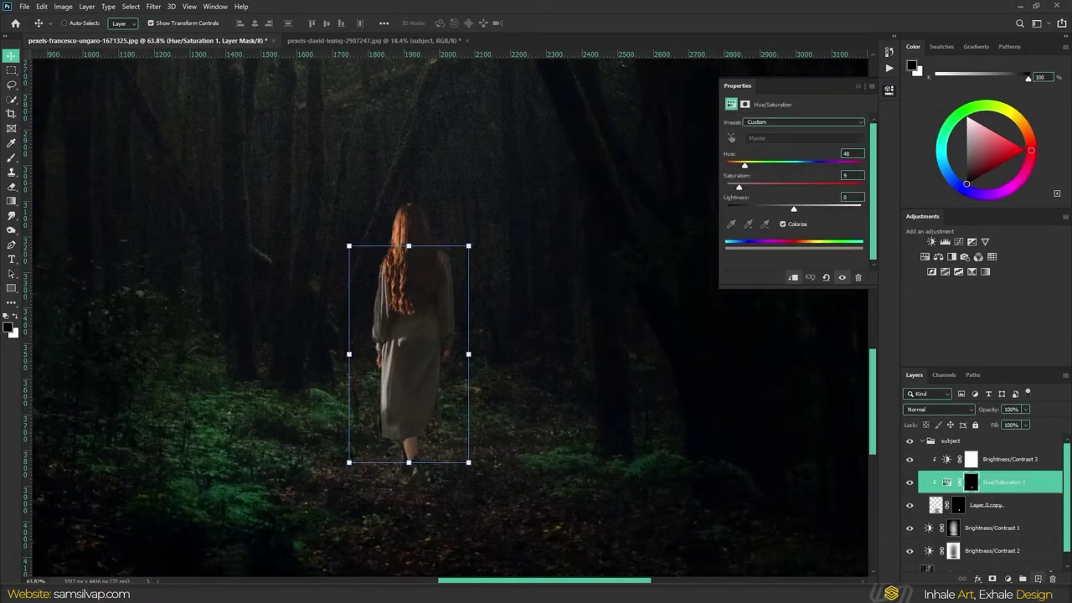
Add a clipped 50% gray layer in Overlay mode and dodge highlights on the woman.
click(1038, 578)
click(41, 6)
click(50, 201)
click(515, 243)
key(Return)
key(shift+alt+o)
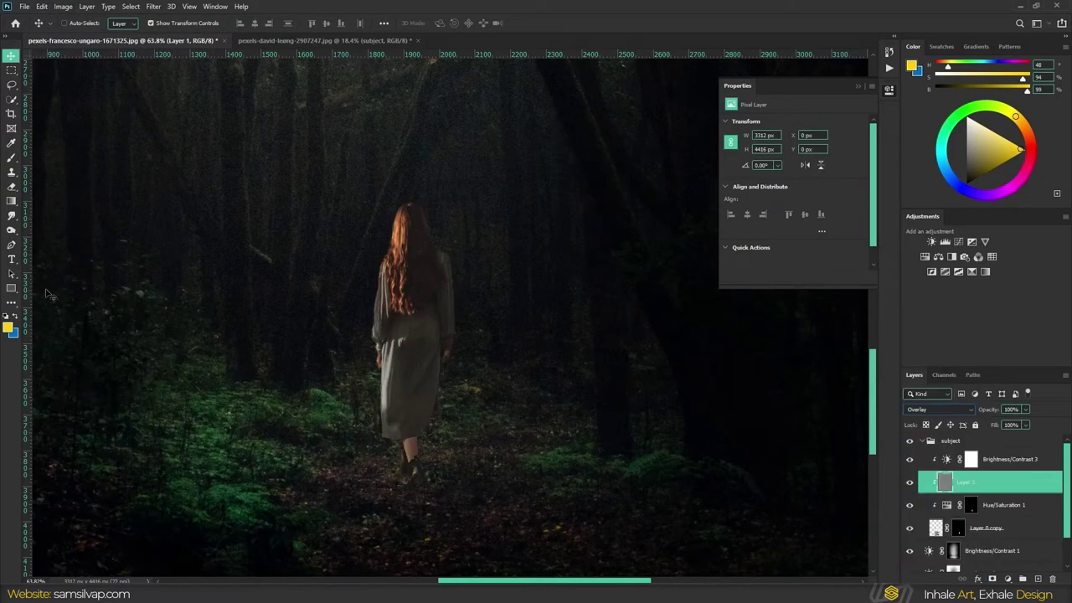
click(11, 230)
scroll(411, 368, up, 5)
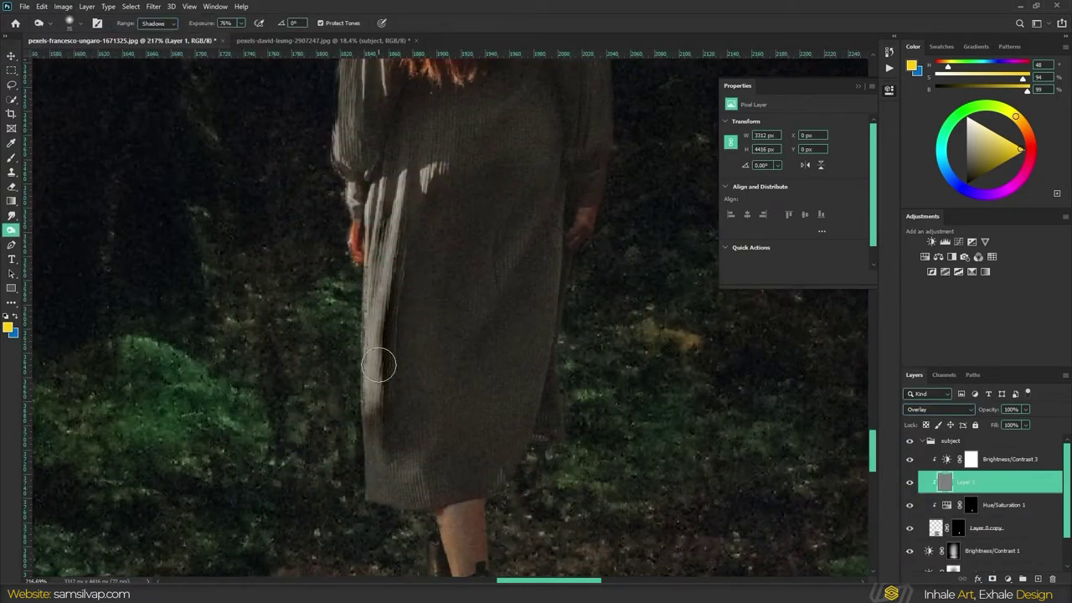
scroll(339, 335, down, 5)
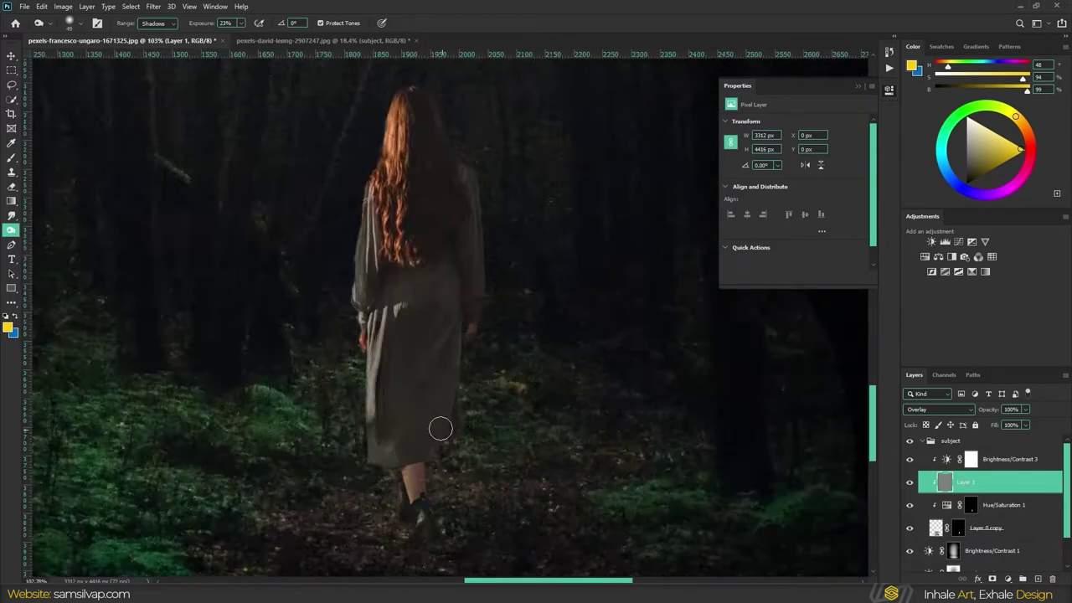
scroll(440, 426, up, 2)
scroll(335, 240, down, 4)
scroll(436, 263, down, 2)
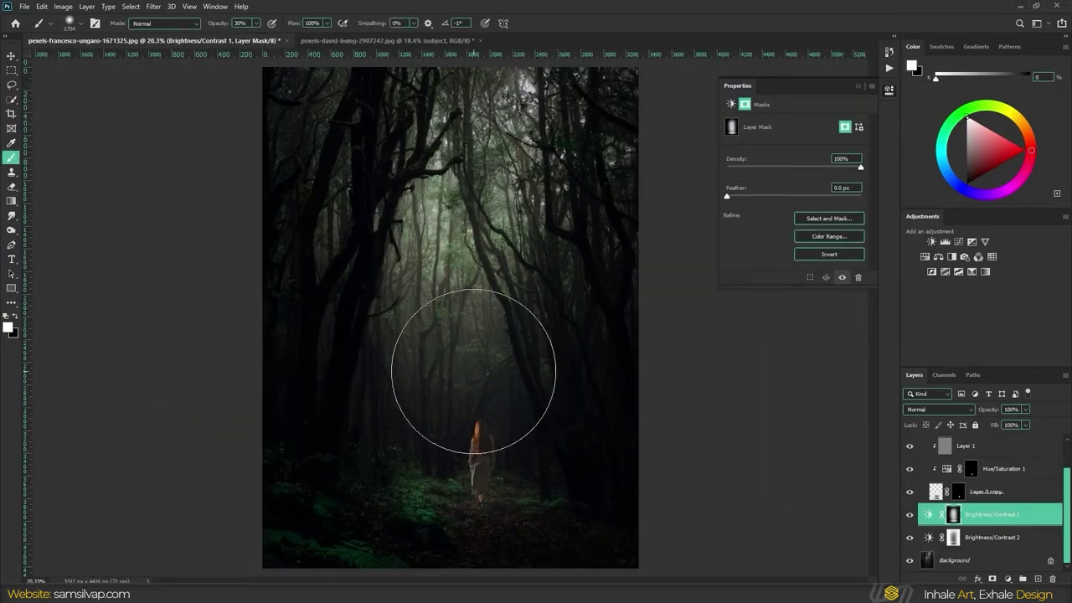
Reset the brush tip to round and zoom in on the woman.
right_click(473, 371)
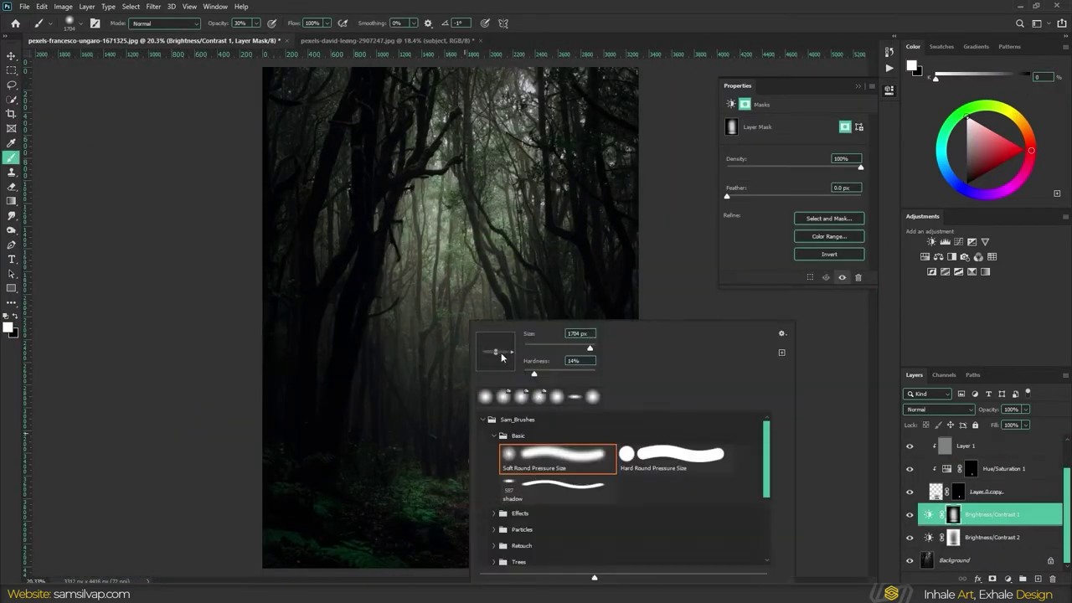
scroll(488, 483, up, 3)
right_click(431, 358)
key(Escape)
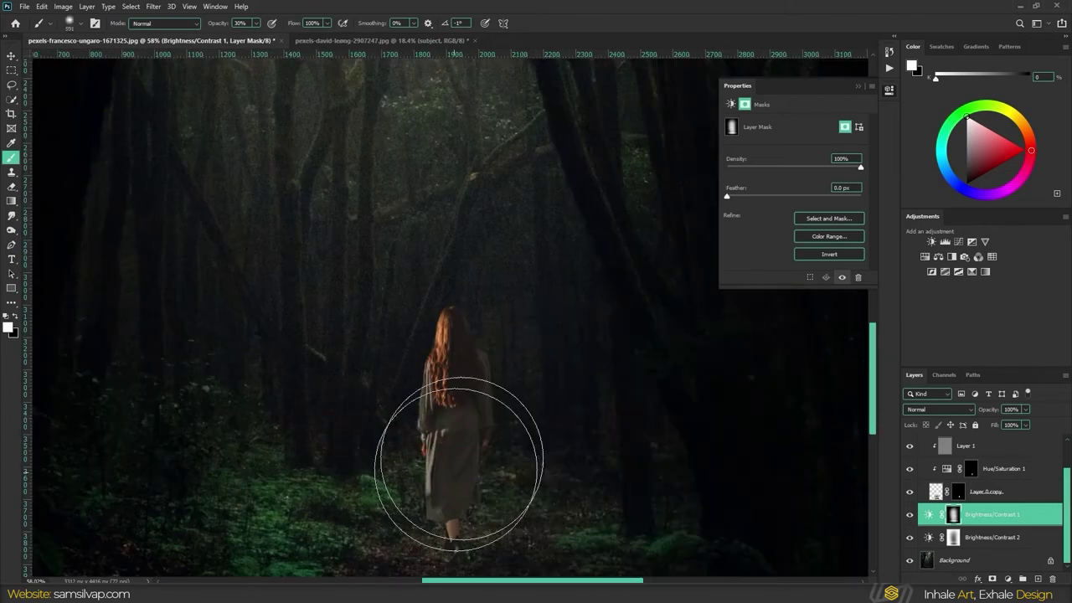
scroll(502, 507, up, 2)
scroll(425, 417, up, 1)
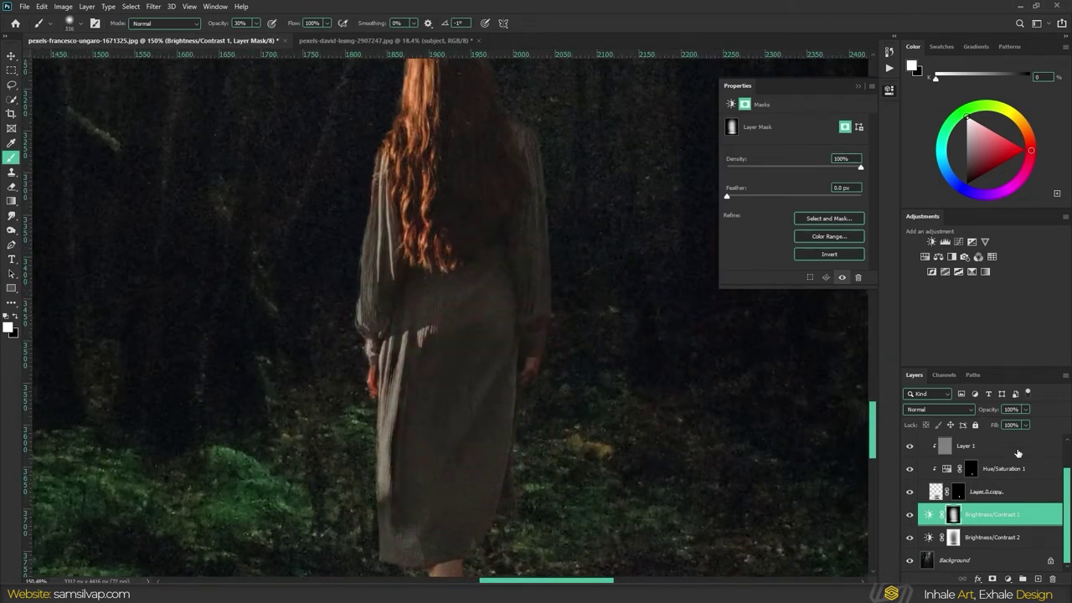
Add clipped Layer 2 with dark grey shading at 30% opacity.
click(1017, 453)
key(ctrl+shift+alt+n)
click(911, 67)
key(Return)
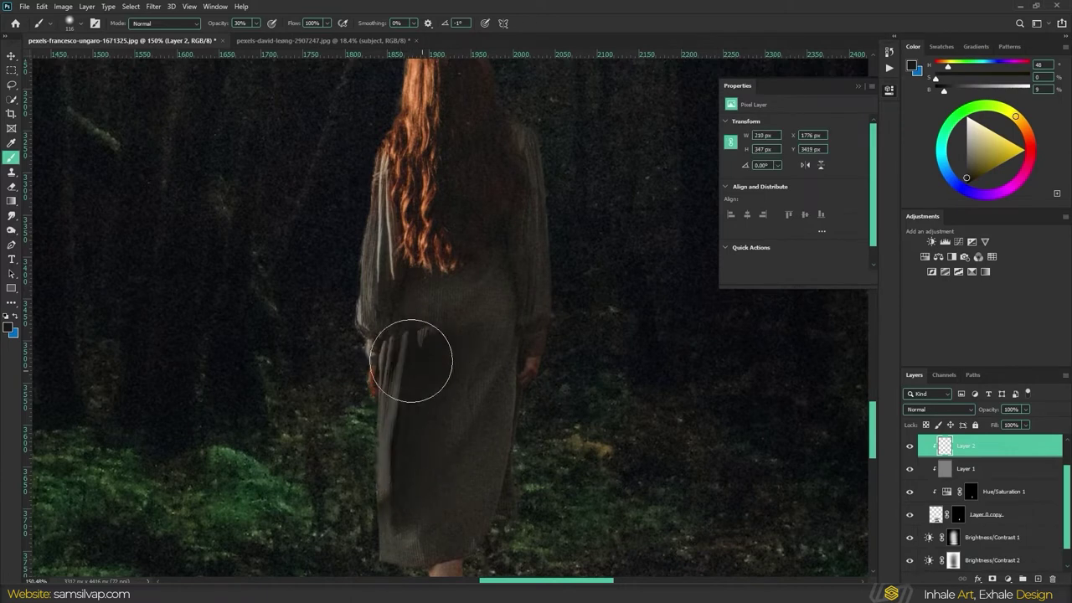
drag(410, 201, 407, 311)
click(937, 409)
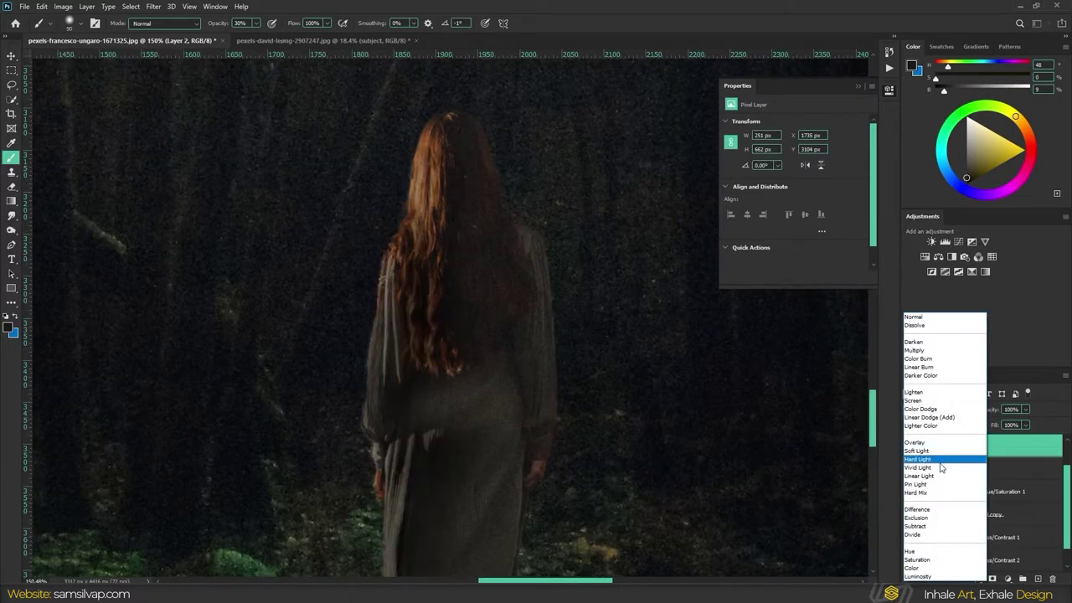
key(Escape)
drag(1025, 409, 1026, 424)
scroll(419, 402, down, 3)
scroll(425, 438, up, 1)
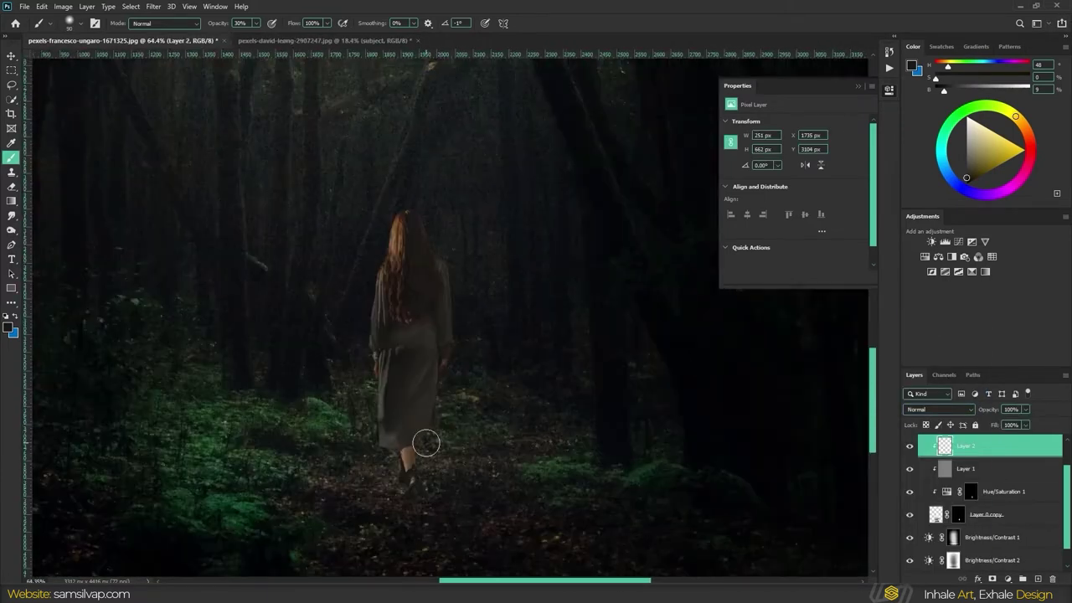
Add a white layer mask to Layer 2 and fit the image in view.
click(992, 578)
key(ctrl+0)
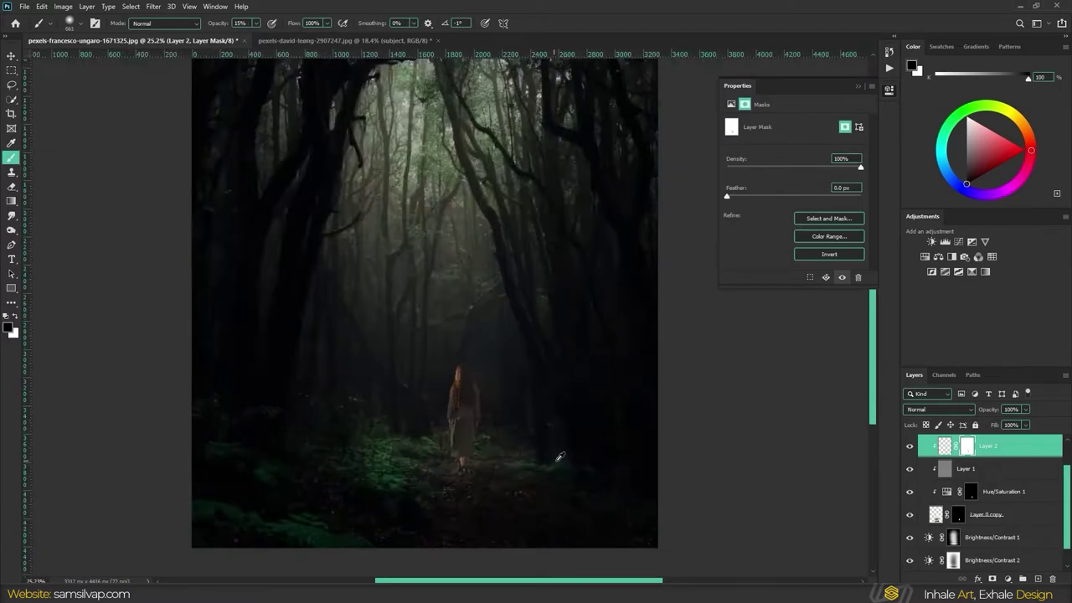
key(v)
scroll(385, 318, up, 3)
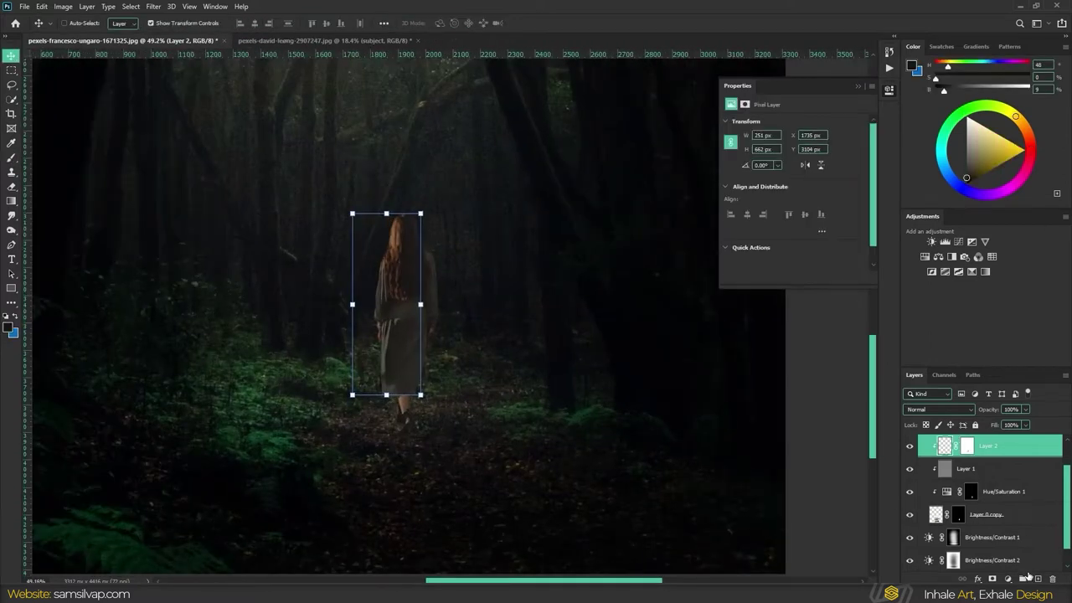
Reshape the brush tip into a flattened, tilted ellipse for painting the mask.
key(b)
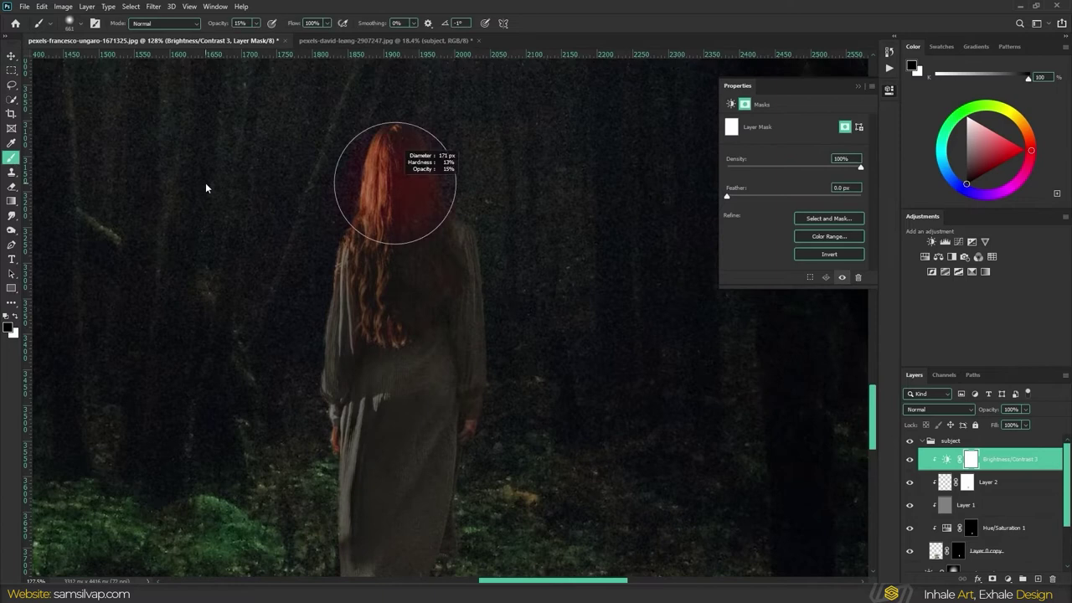
right_click(395, 183)
drag(387, 188, 418, 172)
key(Return)
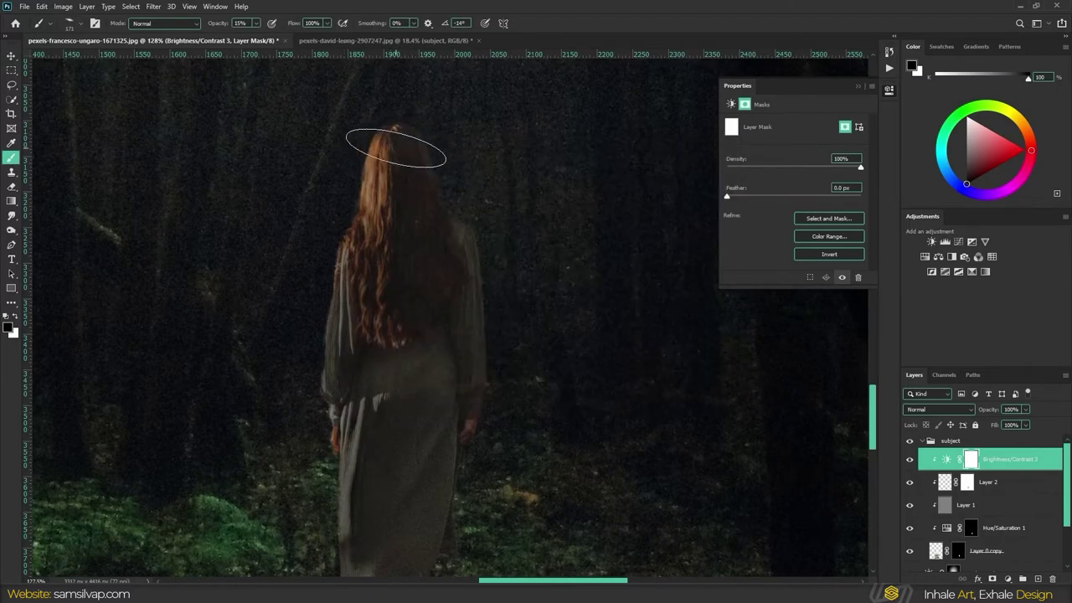
right_click(346, 265)
key(Return)
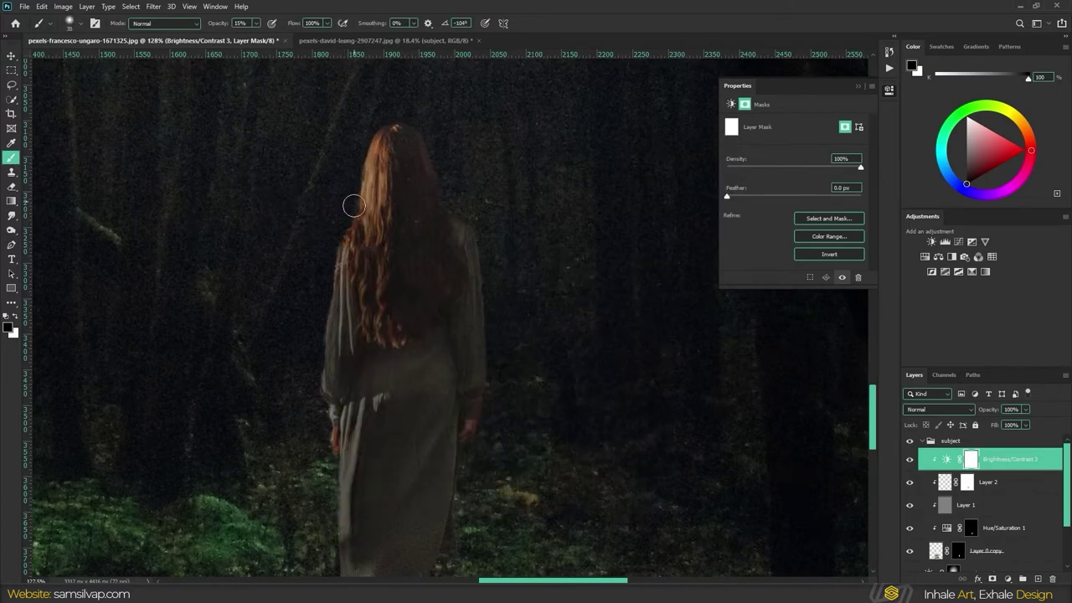
scroll(487, 310, down, 5)
scroll(419, 335, up, 3)
scroll(356, 363, down, 3)
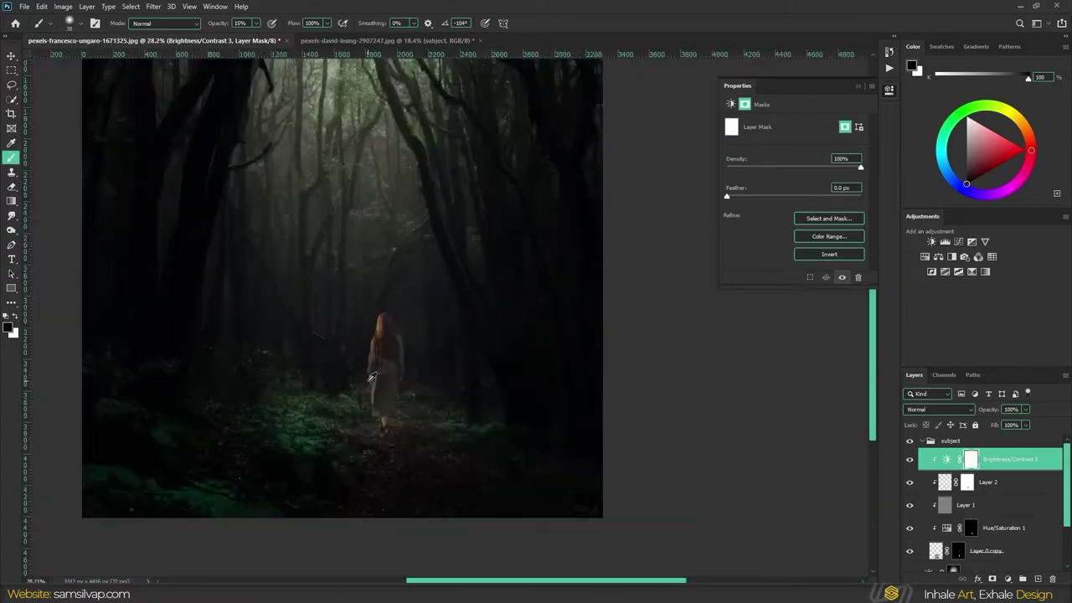
Add a beige Solid Color fill above Brightness/Contrast 1, Soft Light at 71% opacity.
scroll(992, 502, down, 3)
click(992, 490)
click(993, 509)
click(993, 459)
click(1007, 579)
click(929, 384)
click(692, 148)
click(901, 126)
click(961, 458)
click(938, 409)
click(925, 449)
drag(1024, 409, 1012, 427)
Duplicate the fill with a darker muted beige, placed above Background at 27% opacity.
click(998, 503)
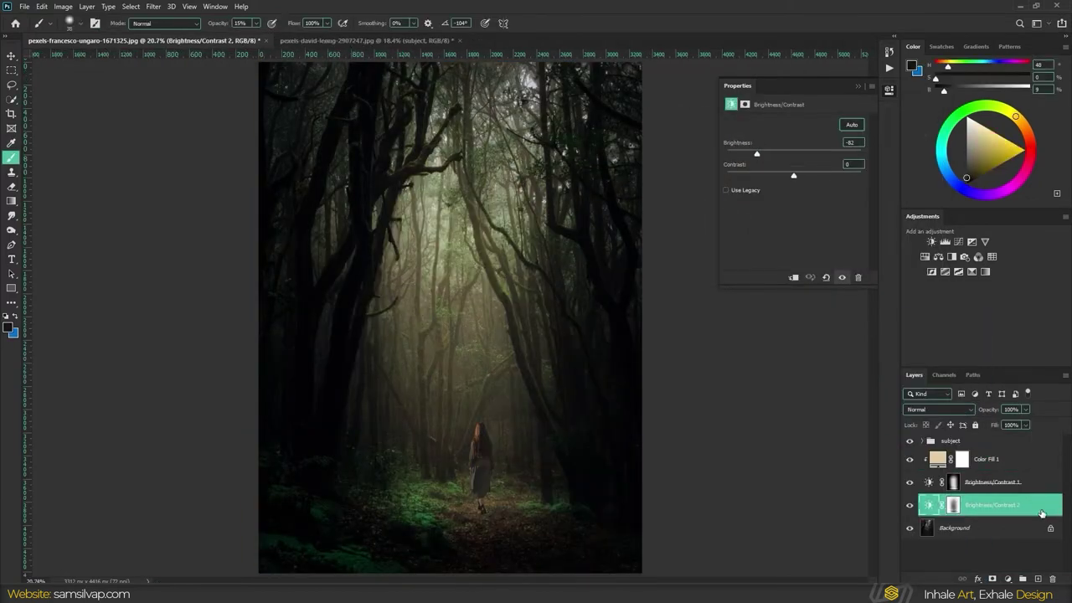
click(1005, 459)
key(ctrl+j)
click(938, 409)
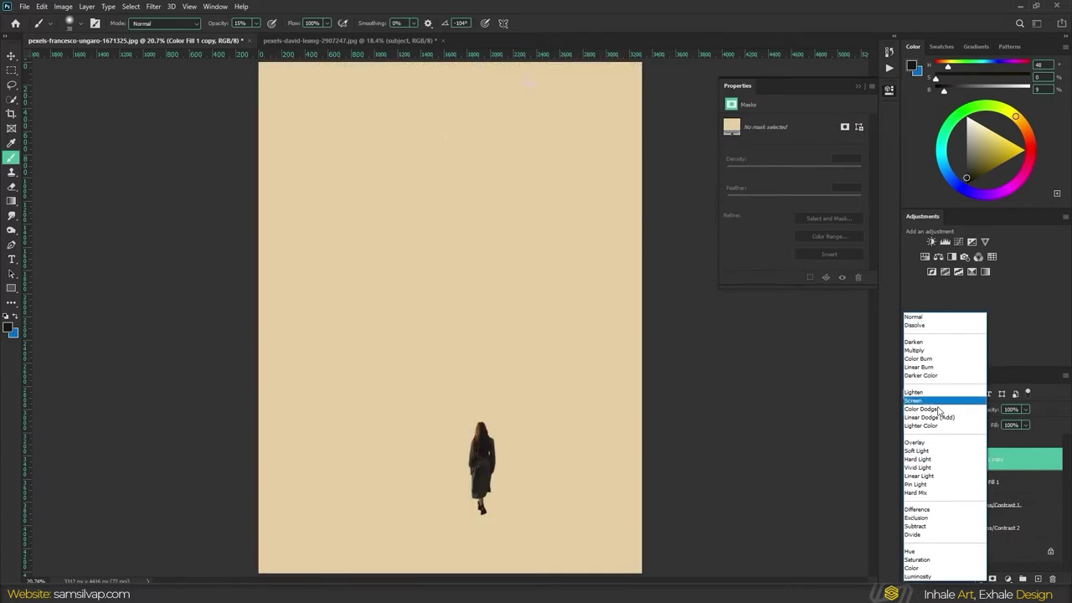
click(930, 453)
double_click(929, 459)
drag(702, 257, 696, 192)
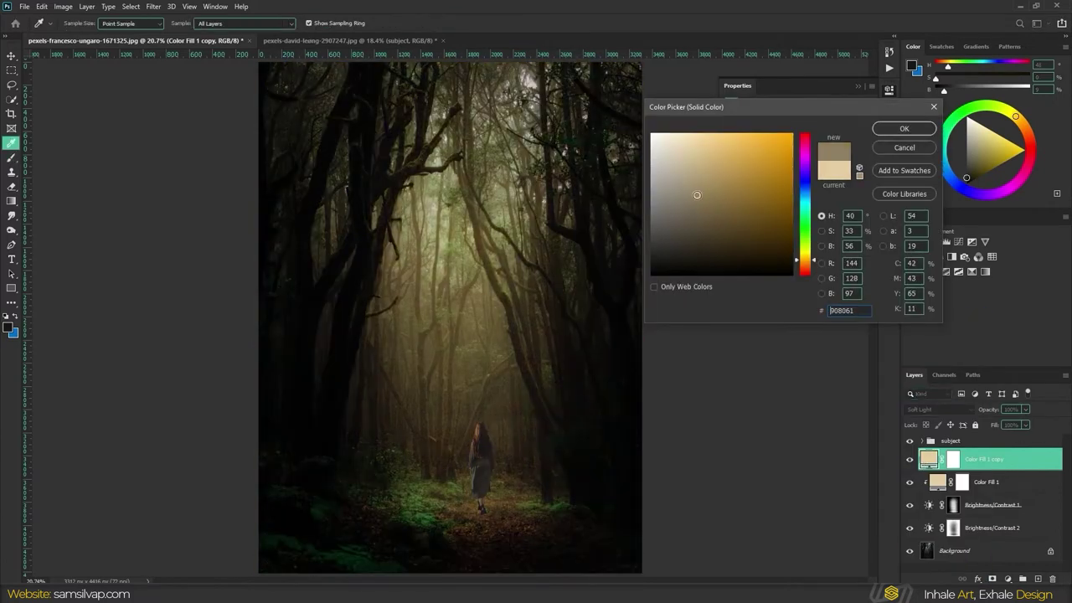
key(Escape)
drag(1034, 460, 1030, 527)
click(1024, 409)
drag(1027, 424, 1007, 425)
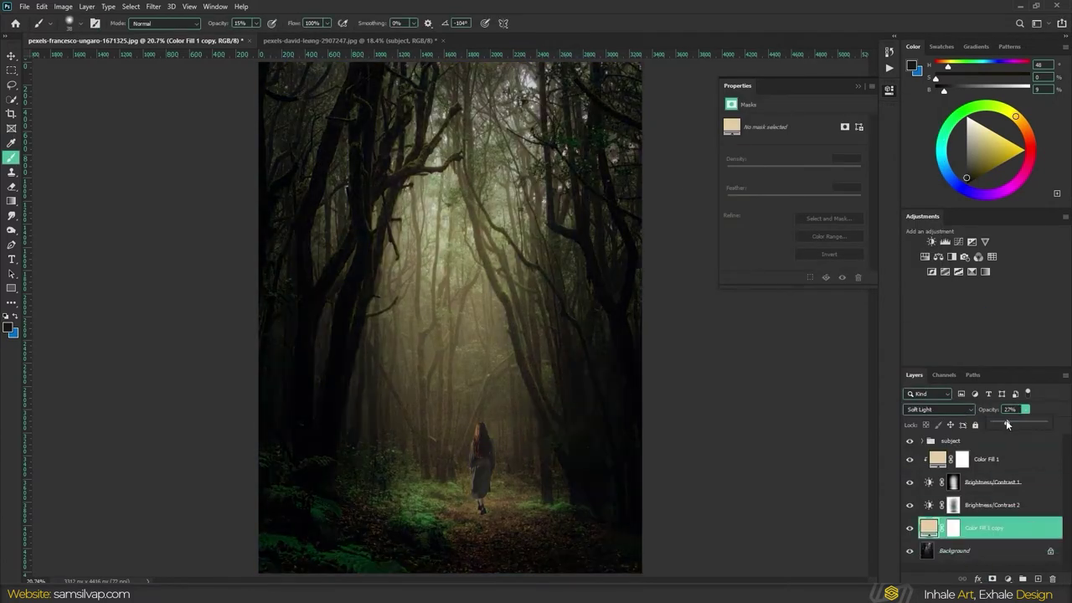
Add Levels 1 with output white 144, reusing Brightness/Contrast 1's mask.
click(1018, 463)
click(1007, 579)
click(946, 423)
drag(863, 236, 810, 239)
click(952, 459)
drag(953, 505, 951, 458)
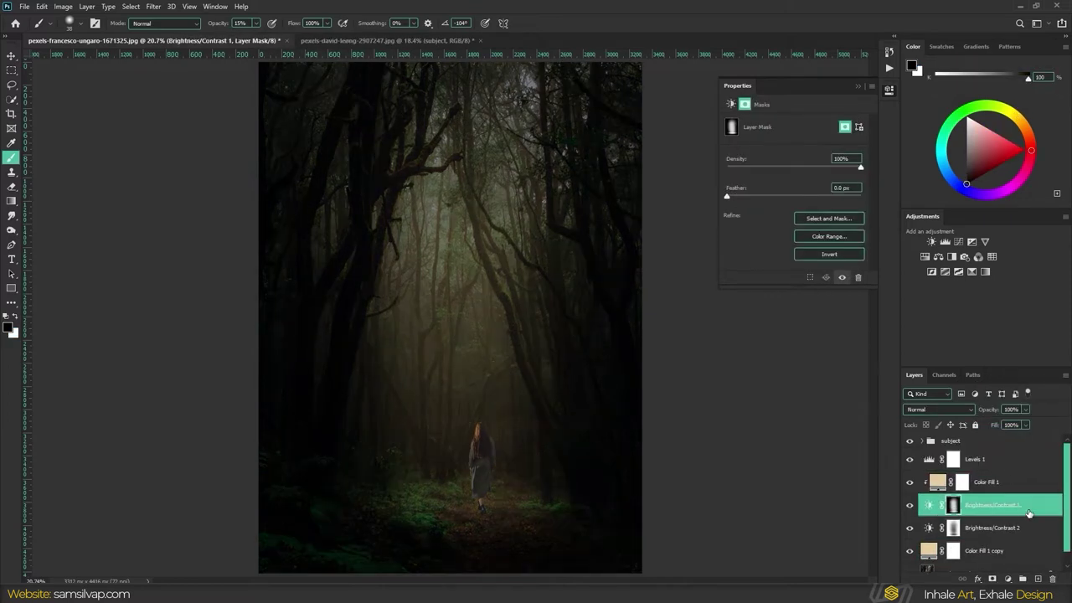
key(Return)
click(909, 459)
click(929, 459)
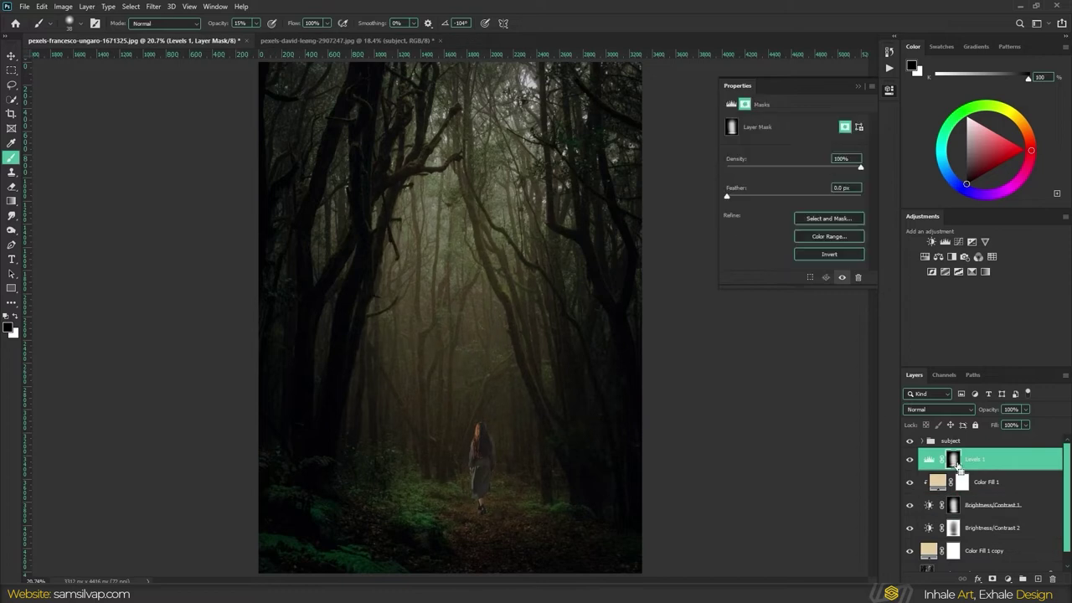
click(928, 458)
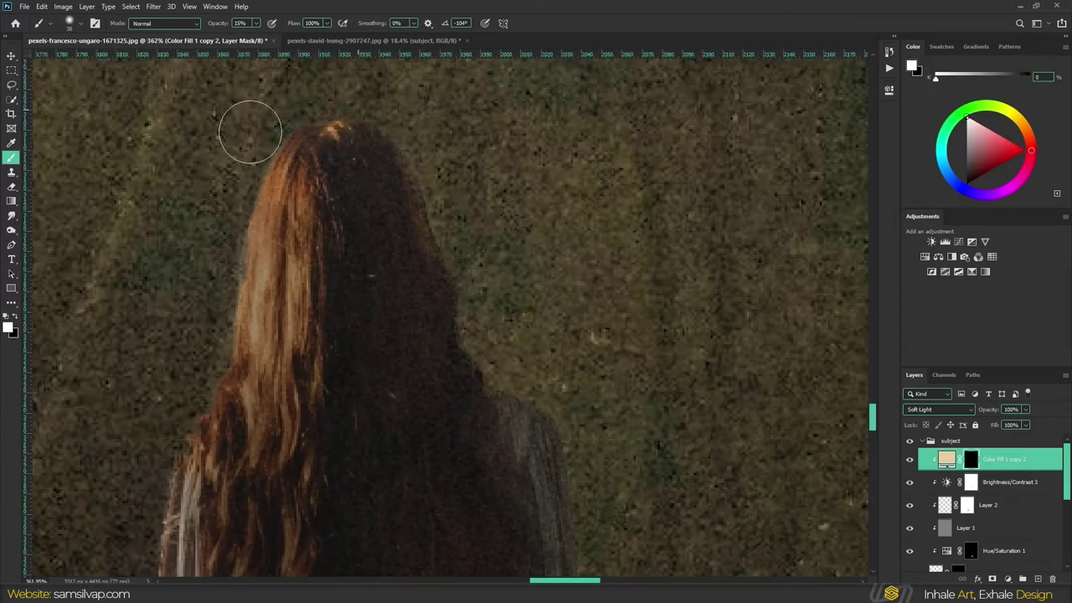
Paint warm light along the woman's hair outline on the Color Fill 1 copy 2 mask, with brush opacity at 24%.
drag(239, 325, 452, 410)
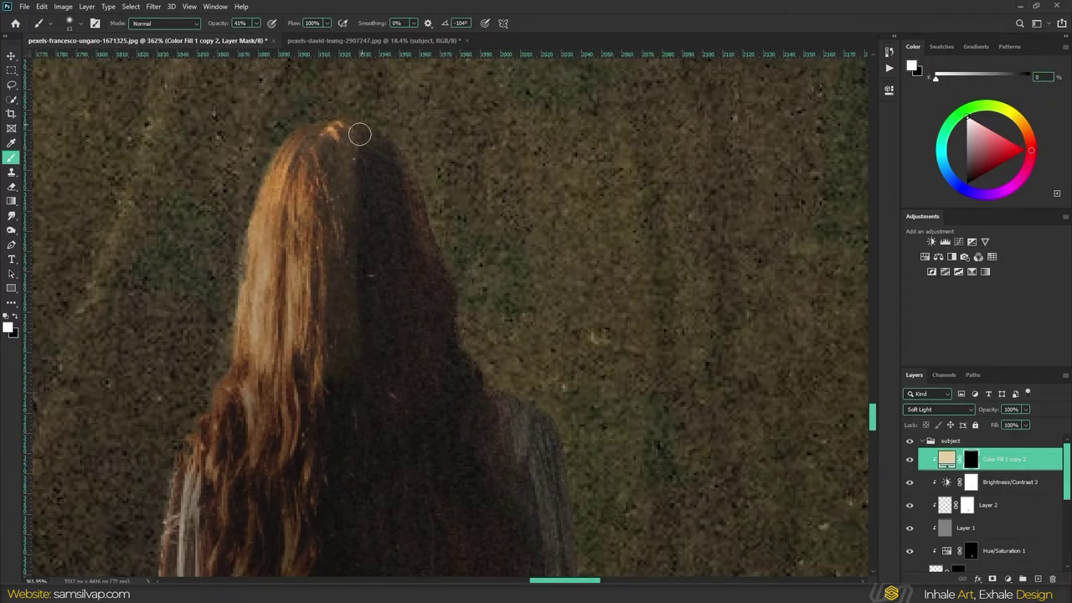
scroll(415, 436, down, 4)
scroll(414, 436, down, 5)
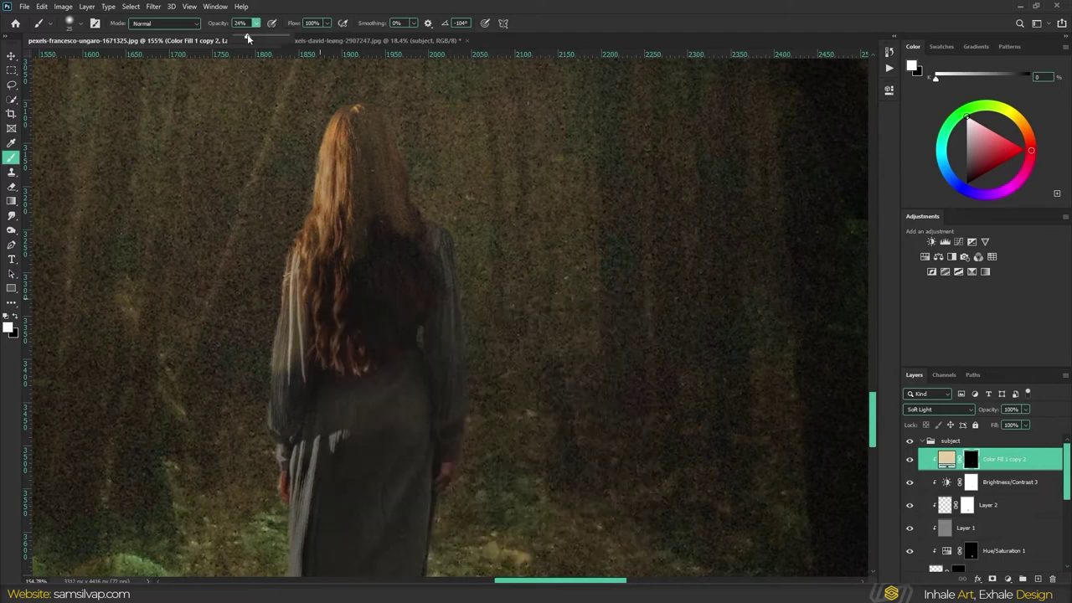
key(2)
key(4)
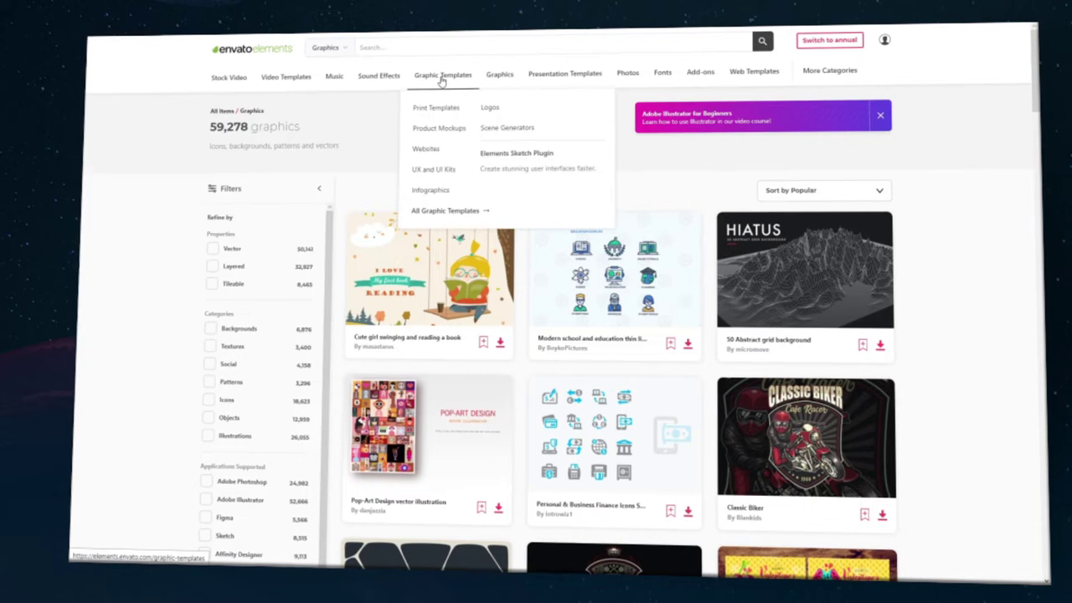
click(441, 75)
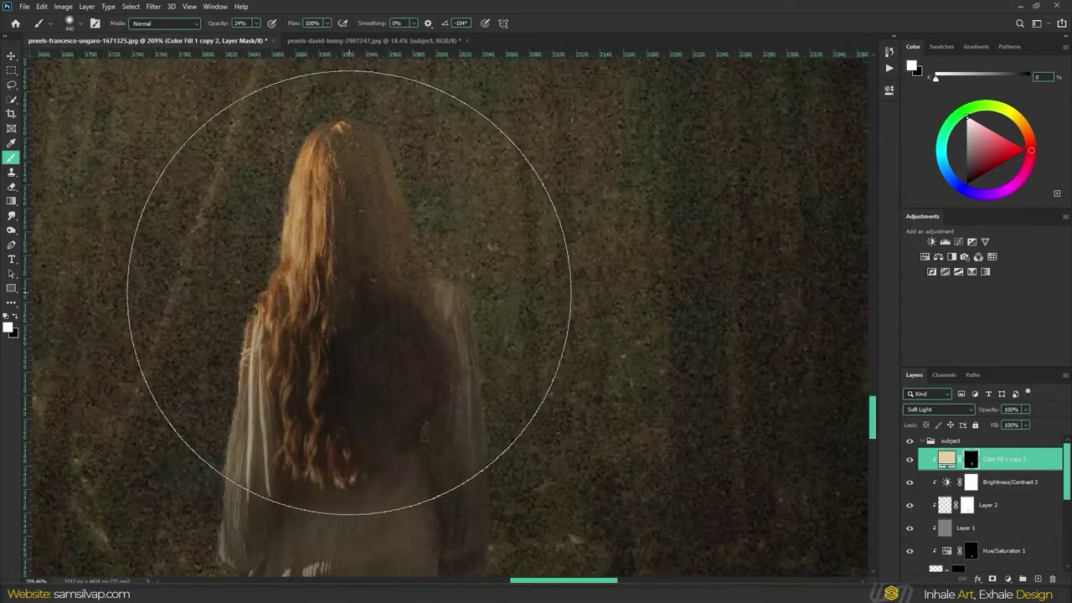
Duplicate the warm fill layer as Color Fill 1 copy 3 in Hard Light mode.
key(s)
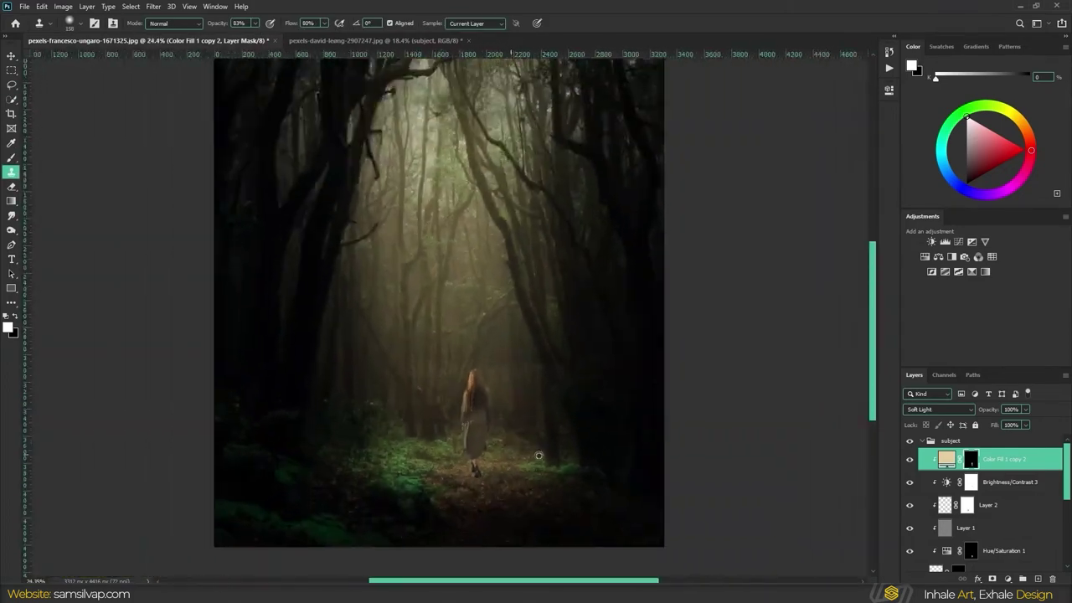
key(ctrl+j)
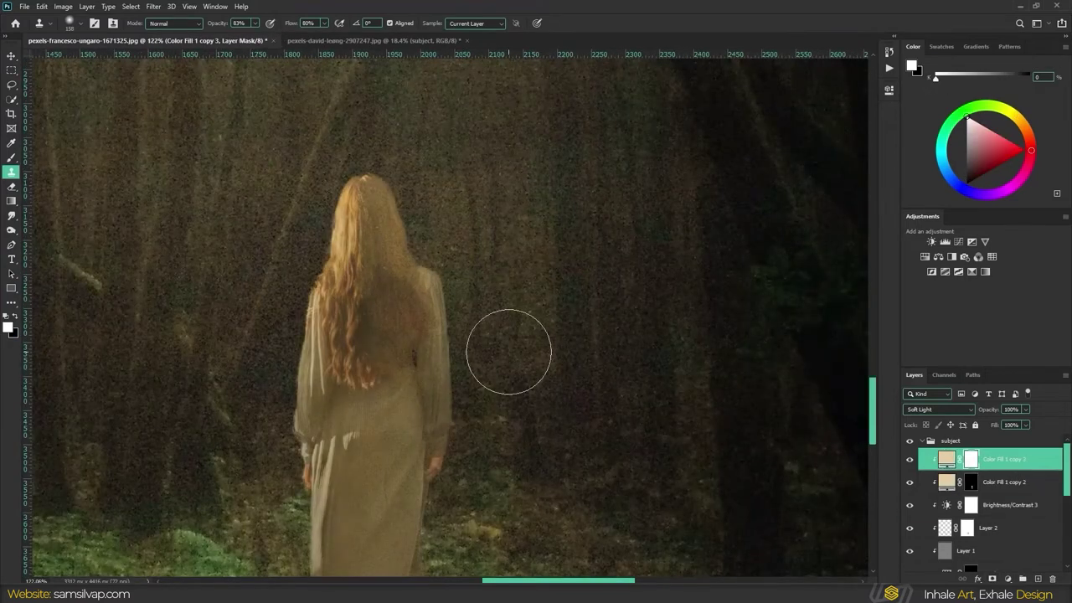
scroll(422, 191, up, 5)
key(shift+plus)
click(268, 150)
key(Return)
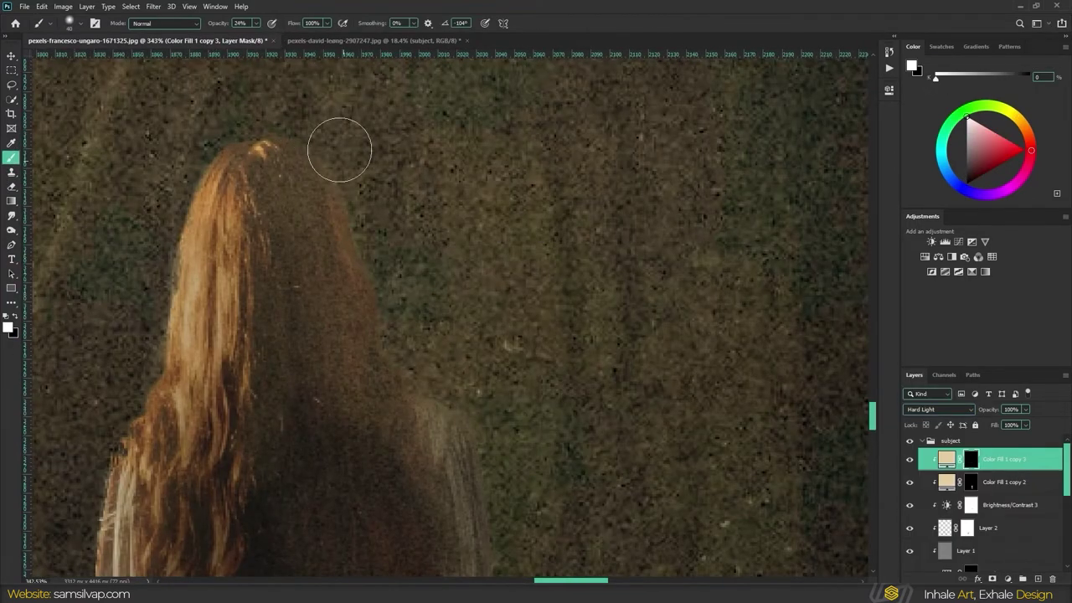
Lower Color Fill 1 copy 2 opacity to 78%.
scroll(230, 174, down, 3)
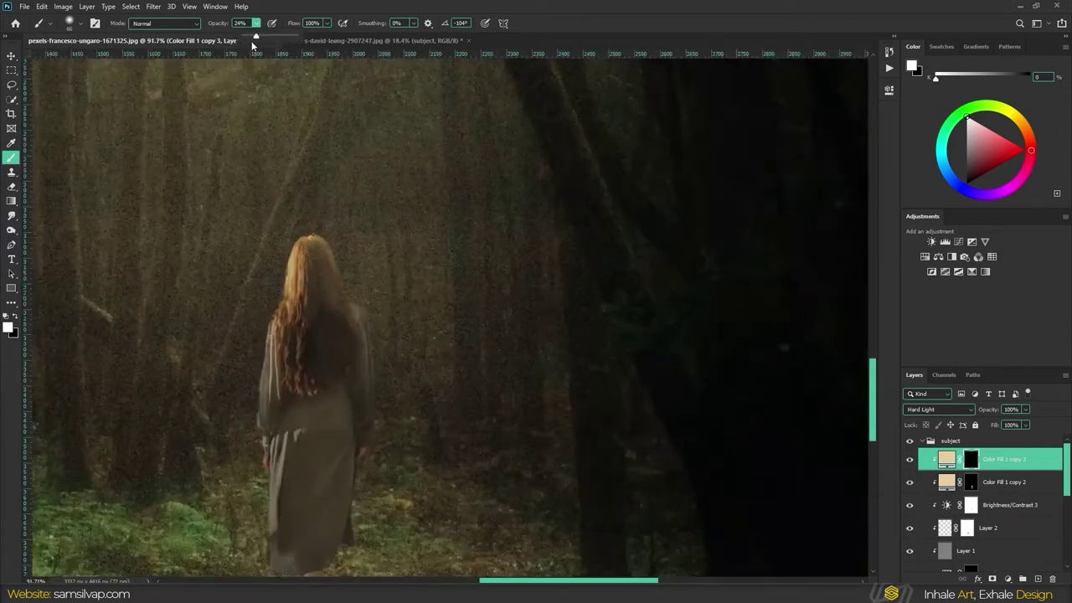
scroll(328, 294, down, 1)
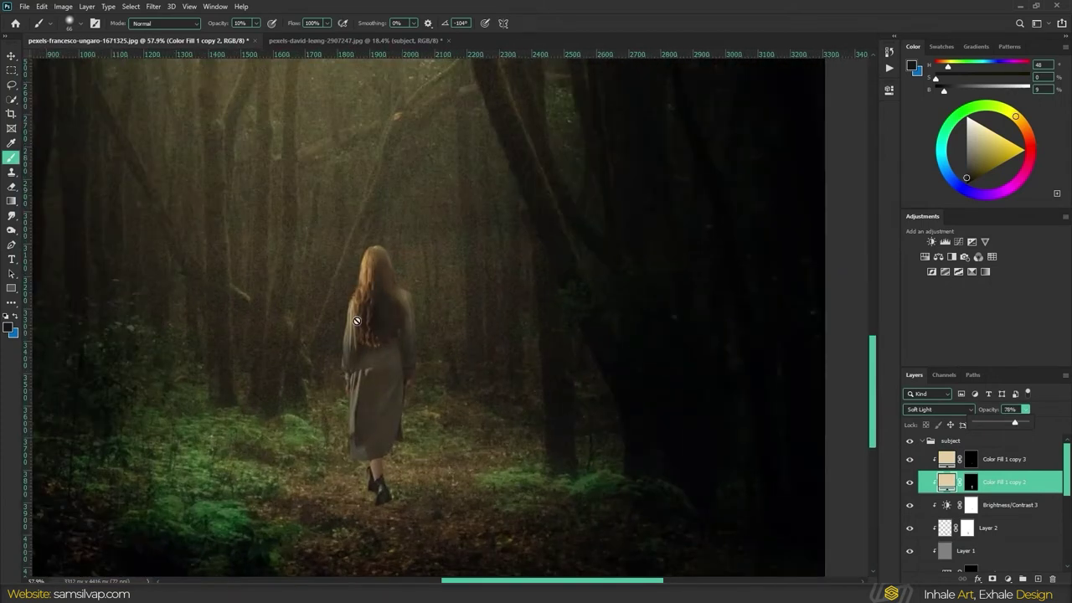
drag(1017, 426, 1014, 426)
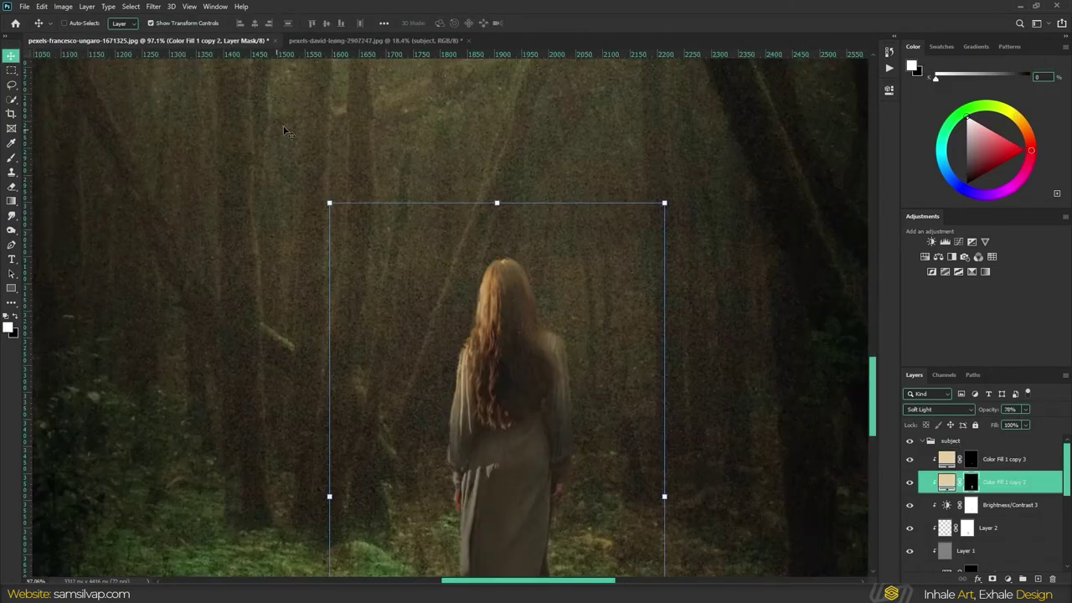
Paint warm light onto the woman's back, dress edges and boots with a soft brush on the fill masks.
key(b)
drag(430, 422, 323, 305)
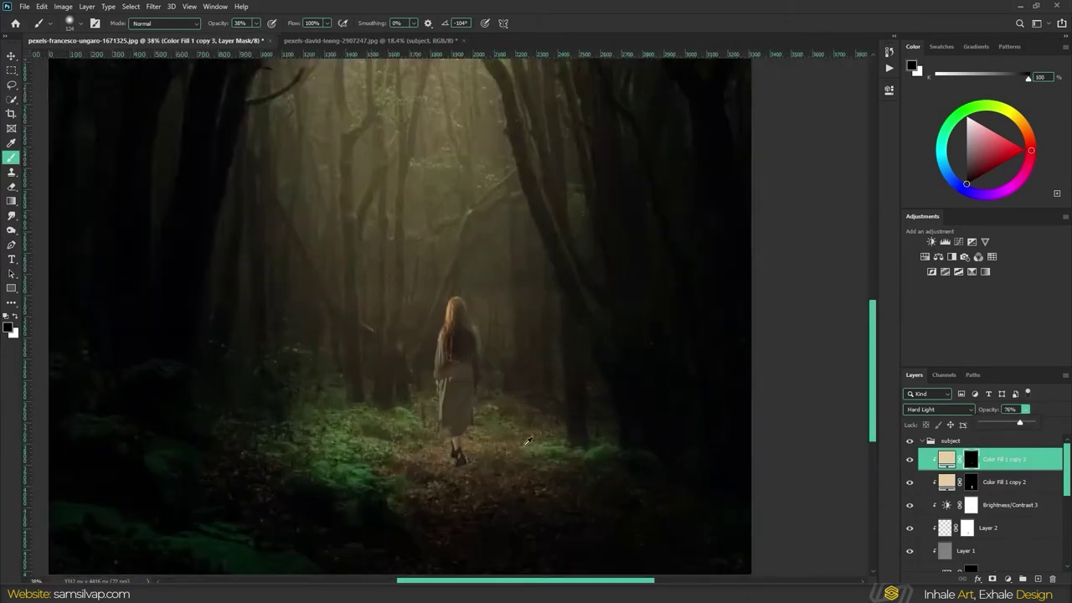
scroll(527, 440, down, 5)
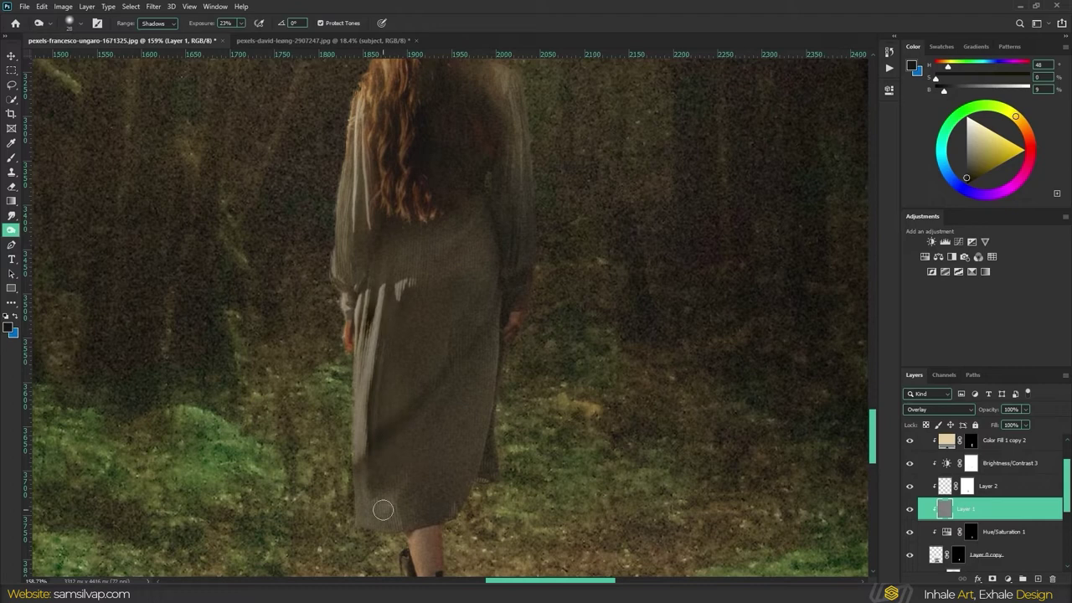
scroll(383, 509, up, 1)
scroll(394, 477, up, 1)
scroll(406, 436, up, 1)
scroll(416, 406, up, 1)
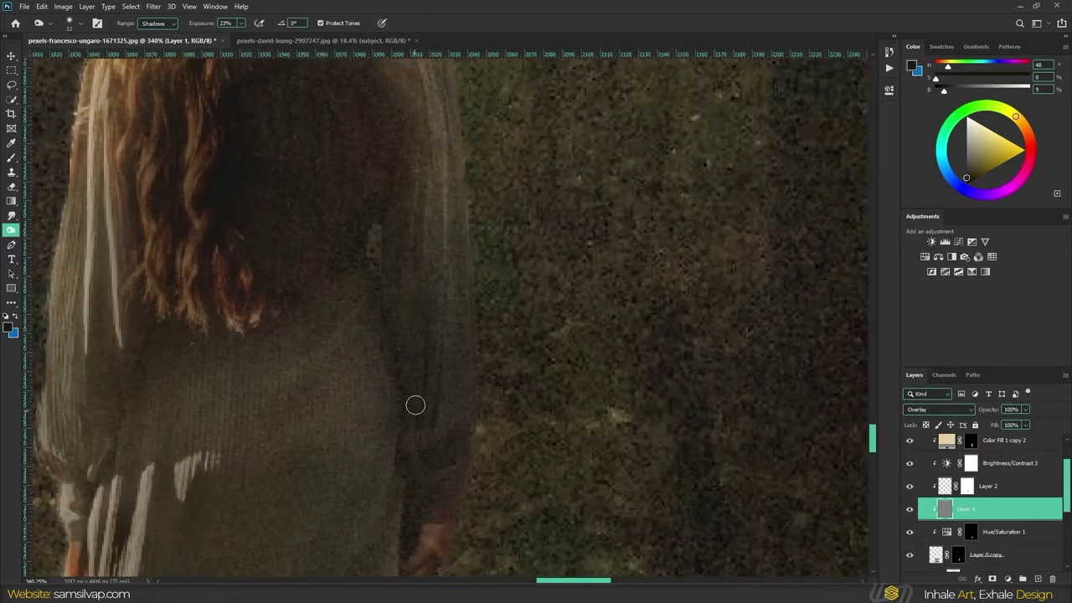
scroll(415, 406, up, 2)
scroll(422, 330, right, 1)
scroll(350, 352, down, 2)
scroll(313, 462, down, 2)
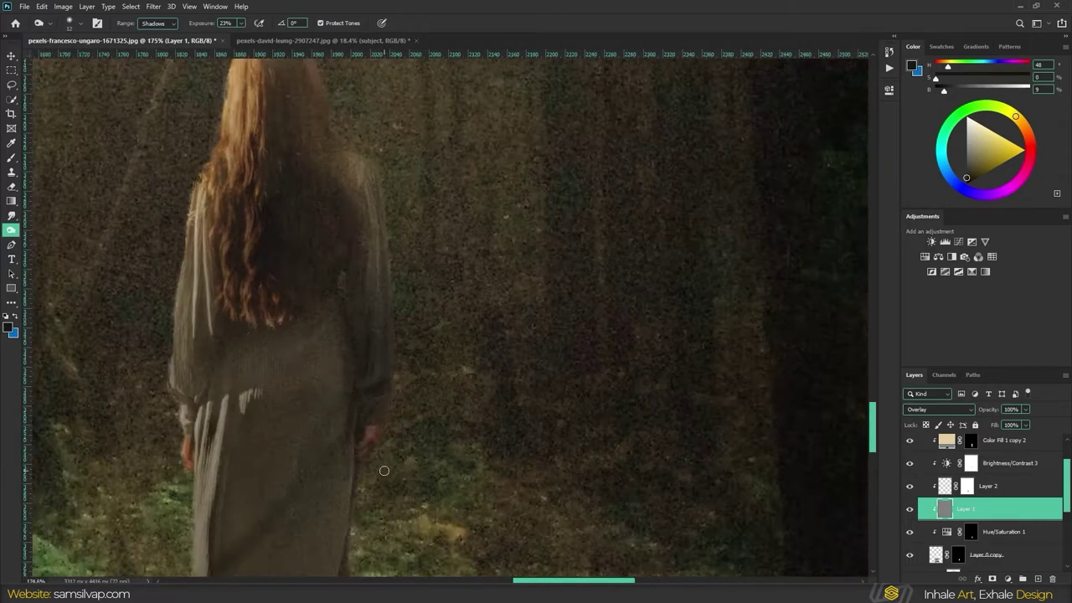
scroll(378, 469, up, 1)
scroll(334, 430, down, 2)
scroll(191, 318, down, 3)
scroll(277, 388, left, 2)
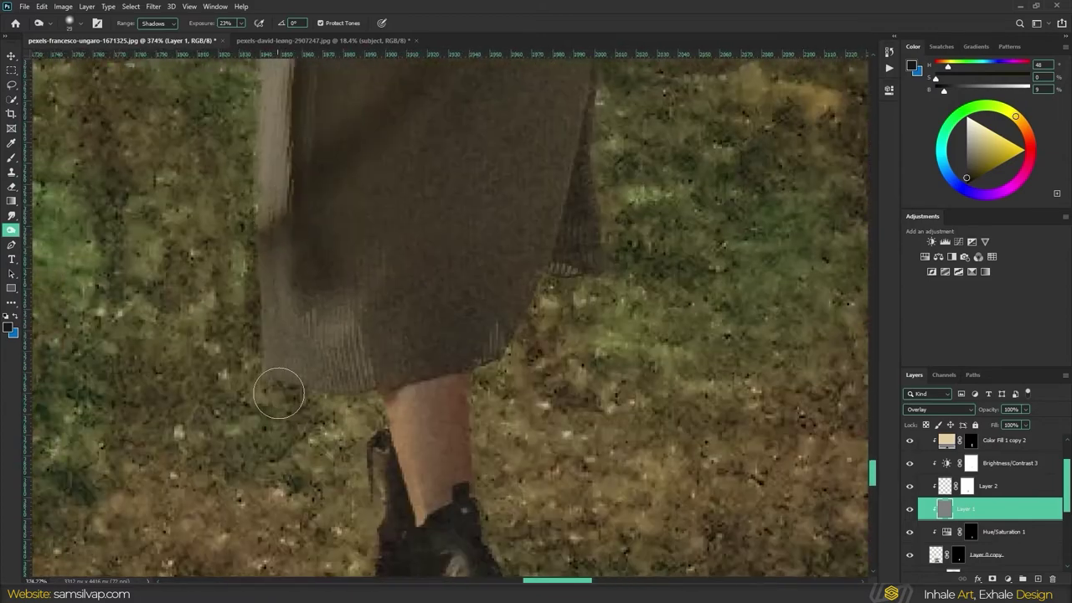
scroll(411, 455, down, 2)
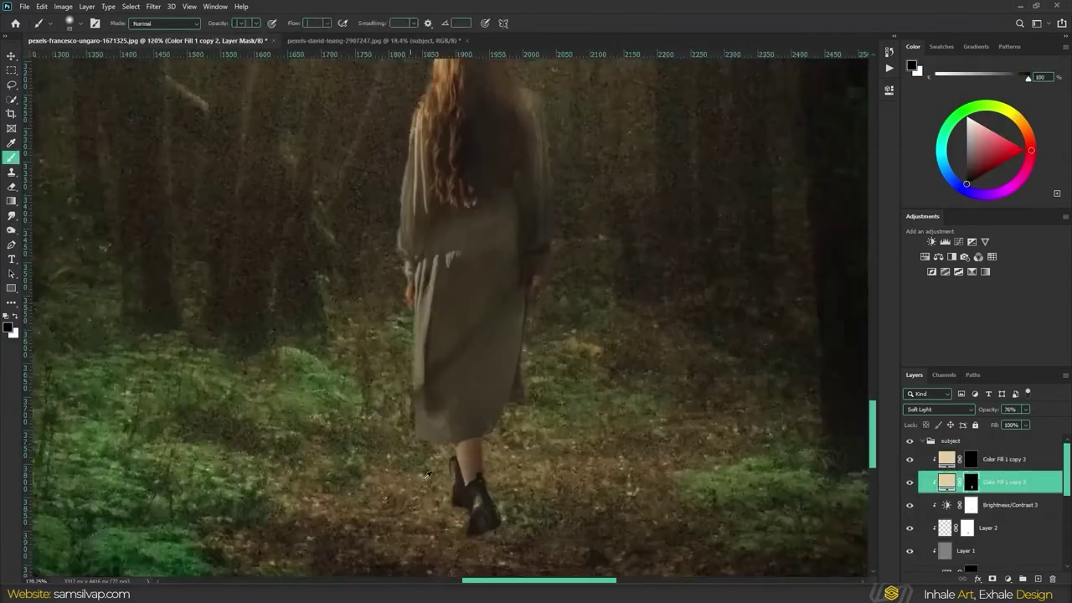
scroll(498, 527, up, 2)
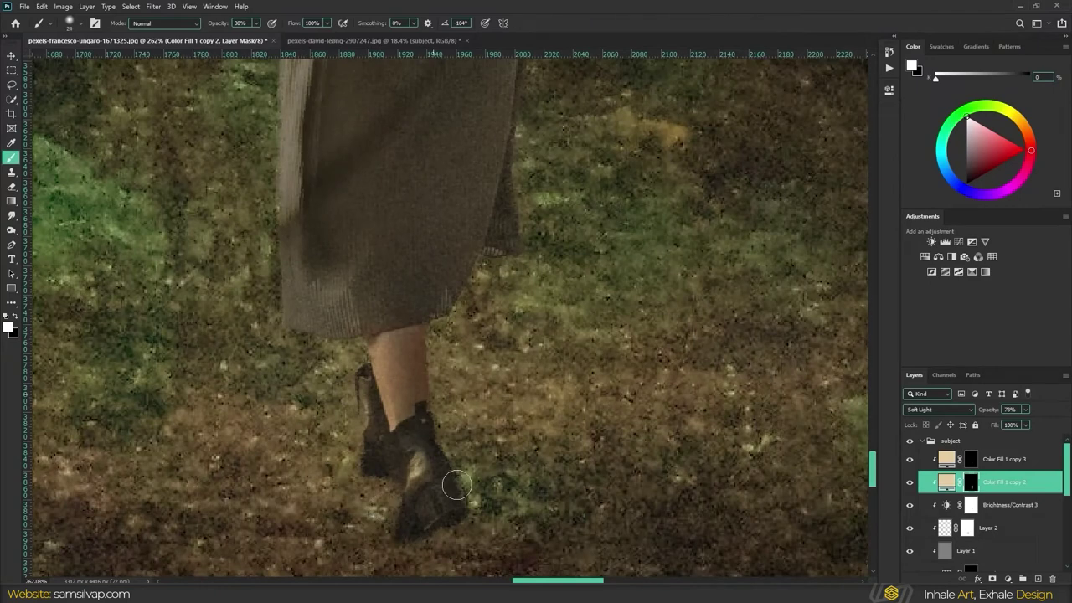
scroll(456, 484, down, 5)
scroll(442, 394, up, 2)
scroll(639, 434, down, 2)
key(x)
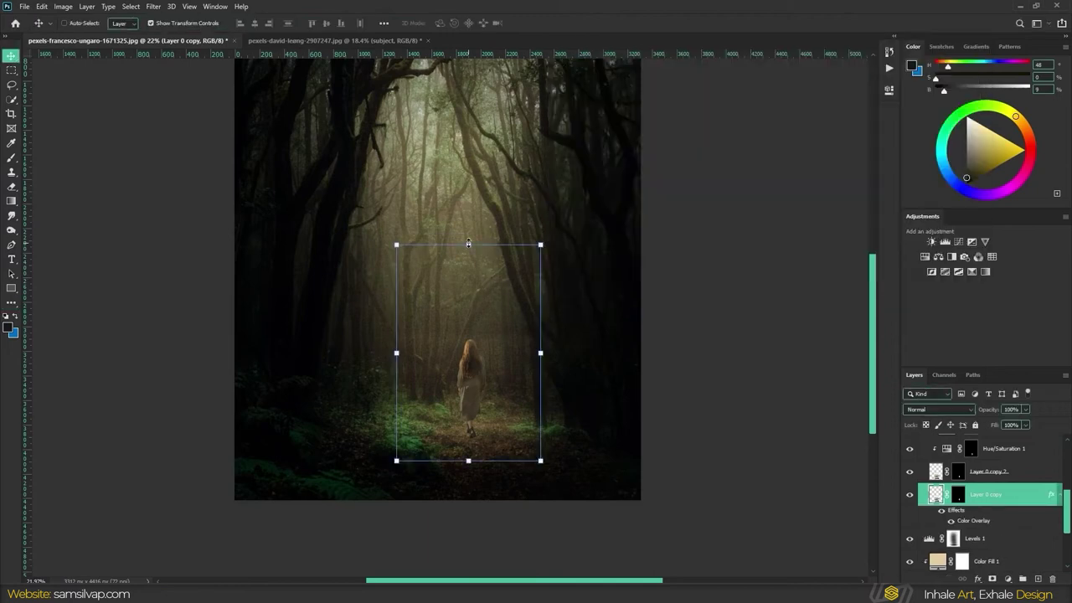
Flip the darkened woman copy vertically, rotate it about -21° and stretch it across the path.
drag(468, 243, 491, 533)
scroll(491, 533, up, 1)
mouse_move(573, 485)
mouse_down()
mouse_move(588, 508)
mouse_move(603, 469)
mouse_up()
key(ctrl+z)
drag(498, 403, 536, 390)
drag(645, 436, 641, 402)
scroll(462, 242, up, 3)
key(Return)
Set up a Gaussian Blur on the shadow with a reduced radius.
click(153, 6)
click(322, 196)
key(Escape)
click(154, 6)
click(318, 174)
drag(798, 305, 760, 304)
Apply the Gaussian Blur and lower the shadow layer's opacity to 71%.
key(Return)
key(v)
key(ctrl+0)
click(958, 493)
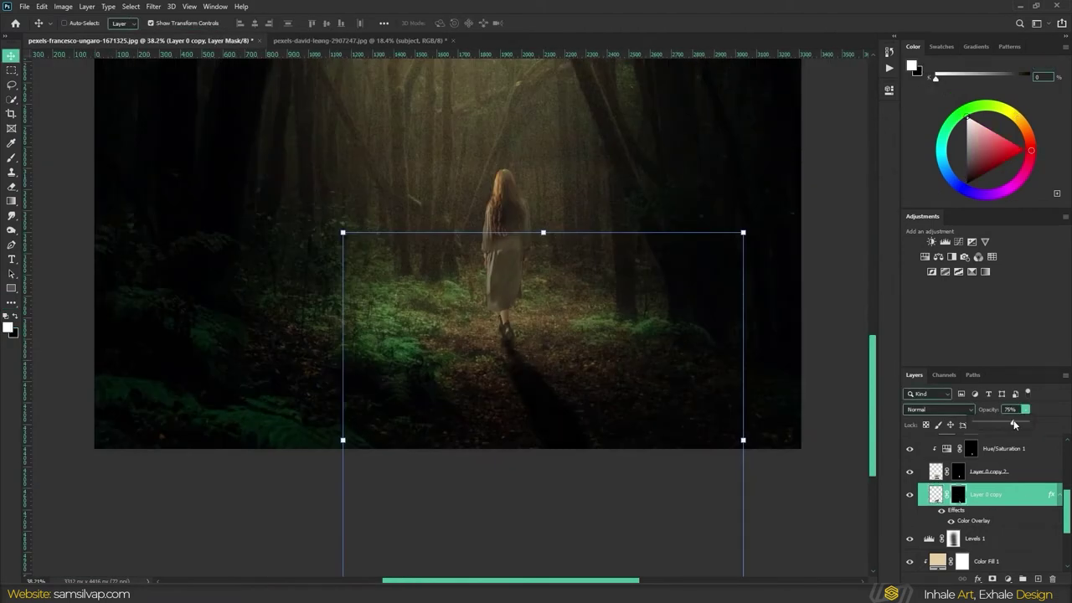
drag(1012, 424, 1007, 424)
click(1058, 494)
Fade the far end of the shadow by painting black on its mask.
key(b)
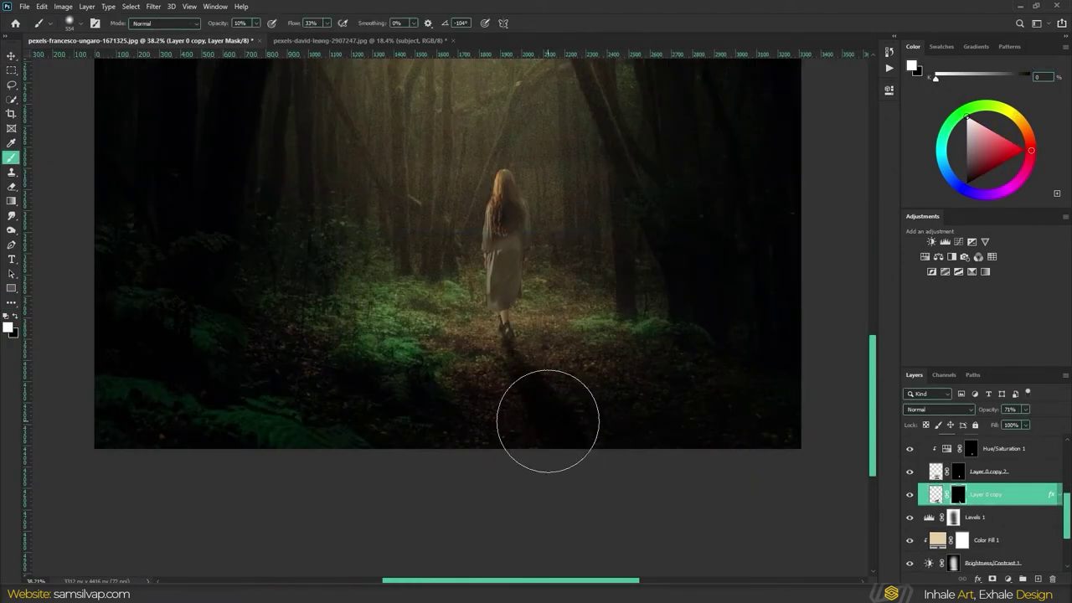
key(x)
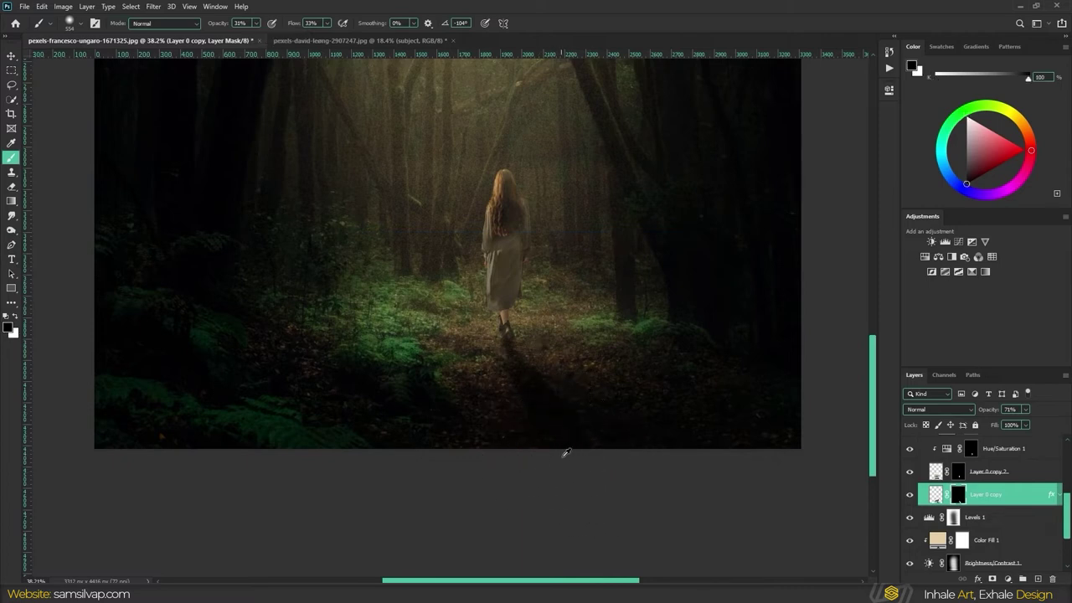
scroll(565, 453, up, 2)
scroll(626, 463, down, 3)
drag(1036, 422, 1032, 422)
Paint a dark contact shadow under the woman's feet on a new Layer 3.
ctrl+click(1037, 579)
scroll(530, 335, up, 8)
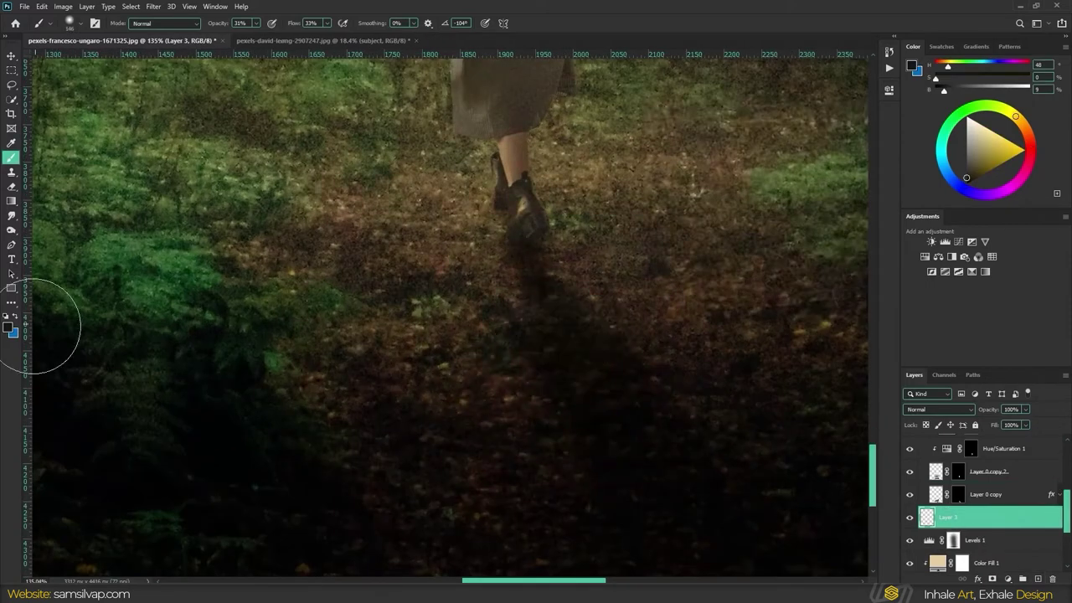
drag(530, 256, 519, 257)
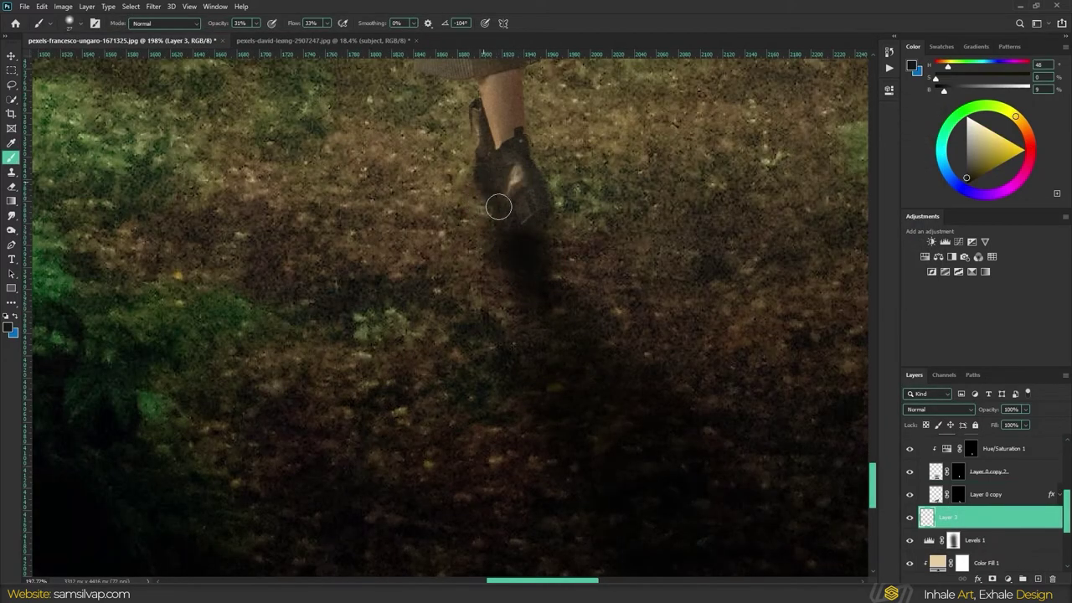
scroll(554, 323, down, 6)
scroll(486, 388, down, 2)
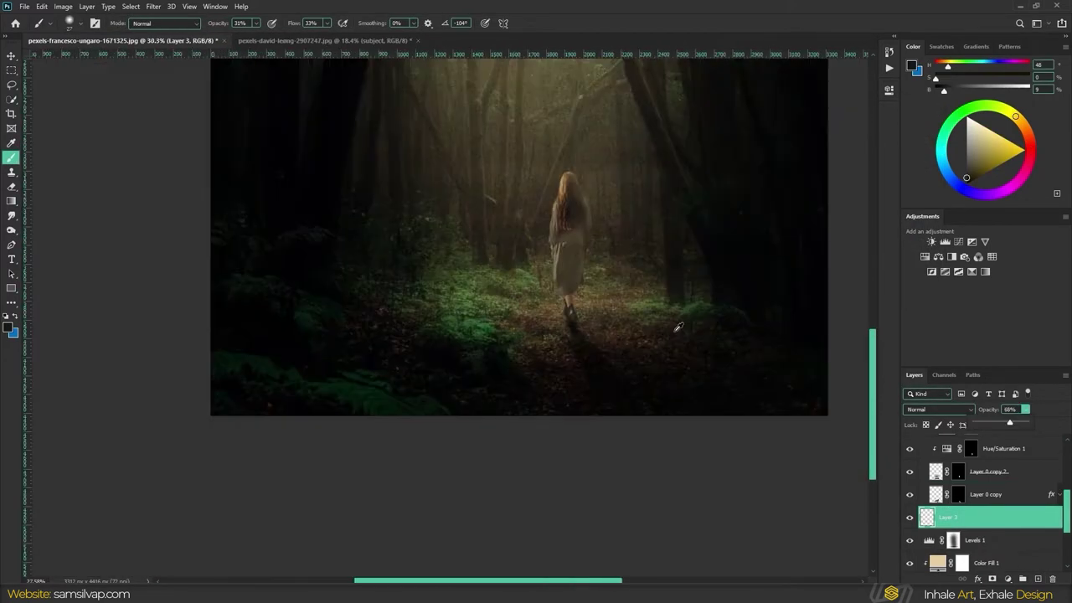
scroll(486, 388, down, 2)
click(909, 459)
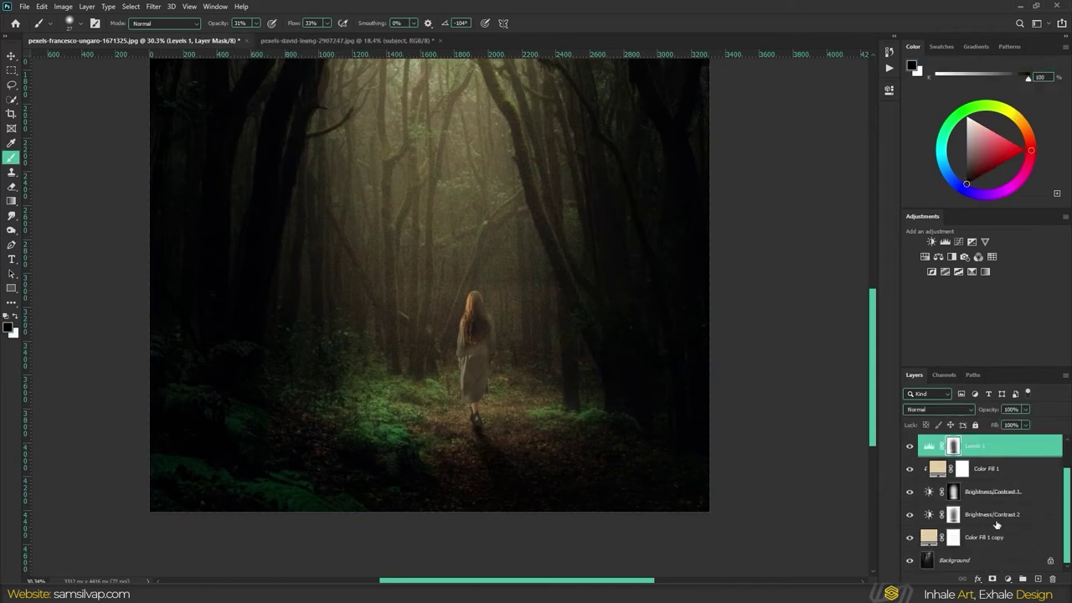
Blend the bokeh image in Screen mode and mask out most of its red spots.
click(938, 410)
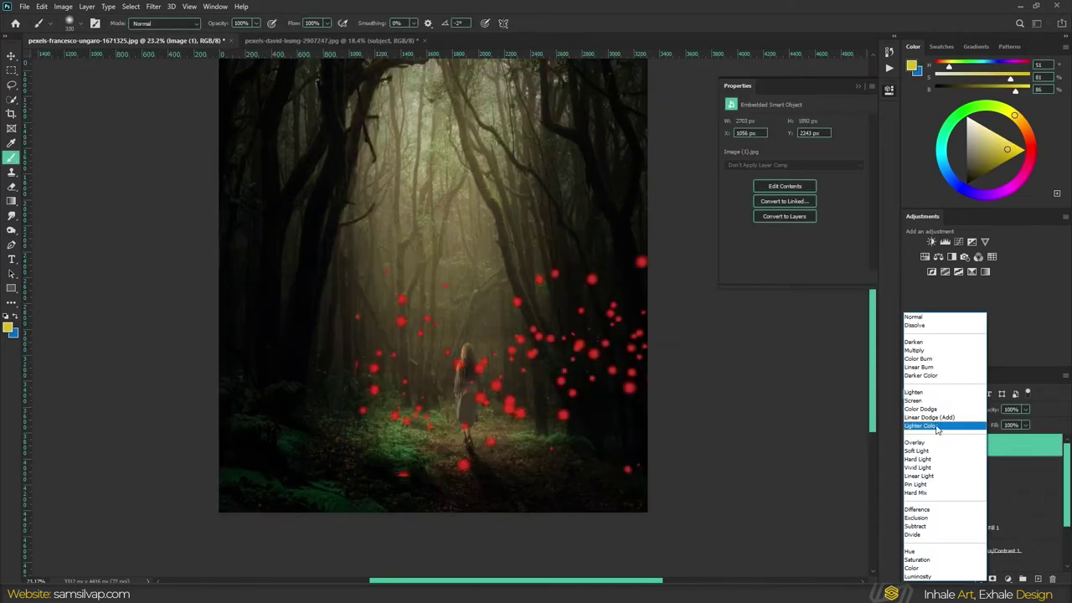
click(925, 404)
key(b)
key(x)
mouse_move(348, 266)
mouse_down()
mouse_move(375, 167)
mouse_move(455, 354)
mouse_move(591, 215)
mouse_move(636, 339)
mouse_up()
key(bracketright)
key(bracketright)
key(bracketright)
Duplicate the bokeh layer and scale the copy down to about 46%.
key(v)
scroll(555, 351, down, 3)
scroll(343, 349, up, 3)
scroll(343, 350, down, 5)
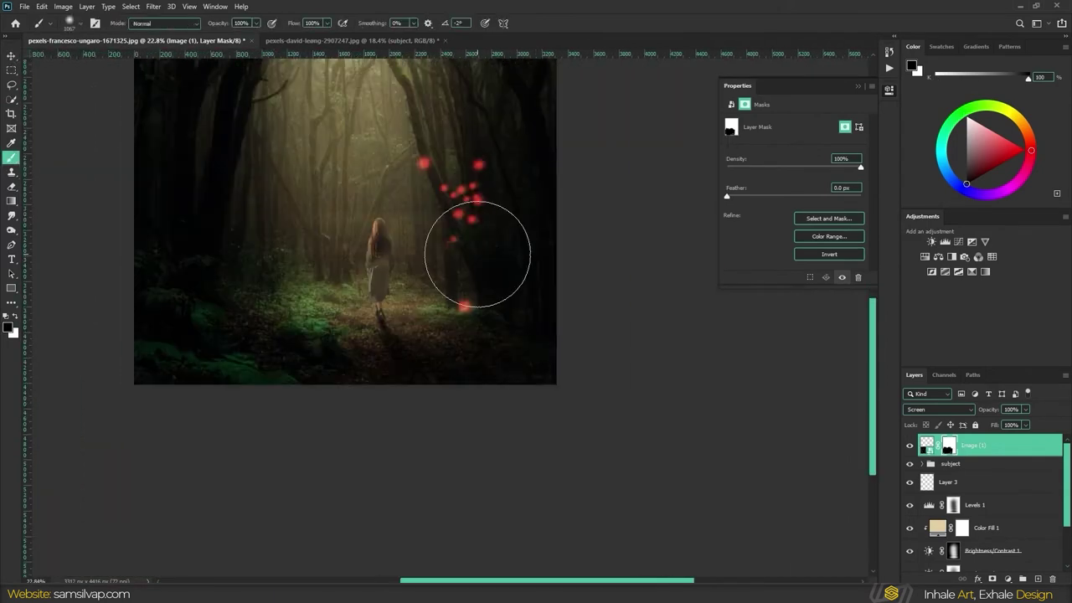
key(ctrl+j)
key(ctrl+t)
drag(493, 276, 454, 364)
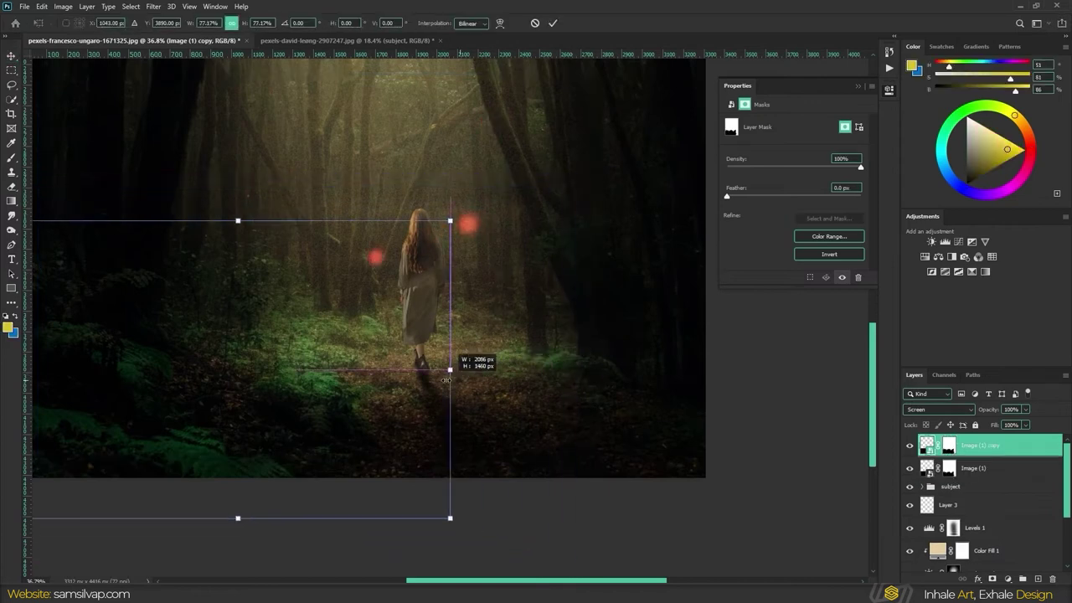
scroll(546, 335, up, 3)
drag(546, 335, 447, 270)
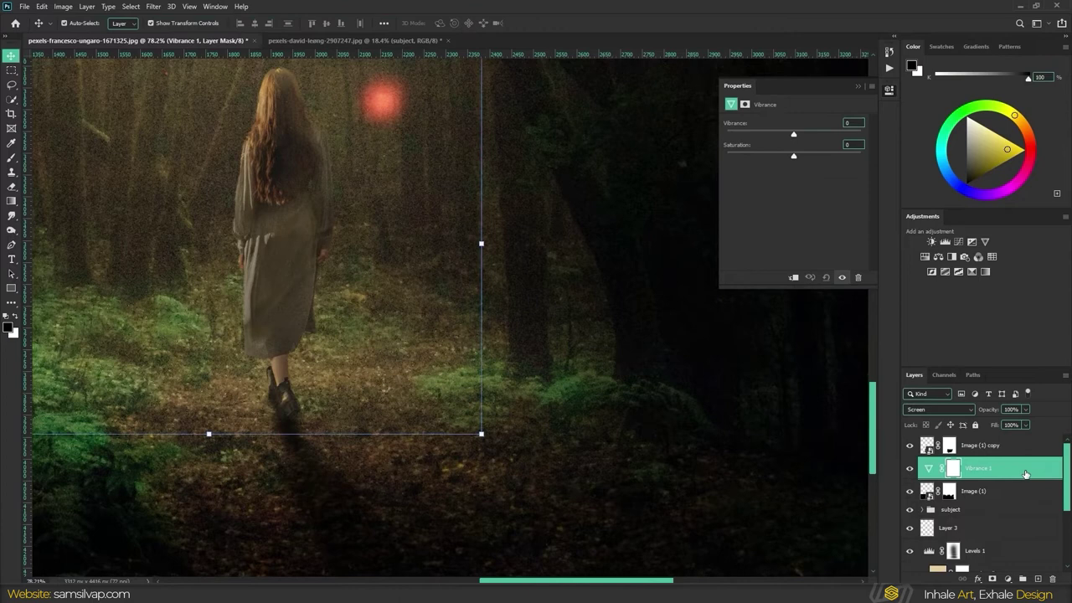
Add a Hue/Saturation adjustment limited to the Blues range to recolour the orb.
click(1035, 475)
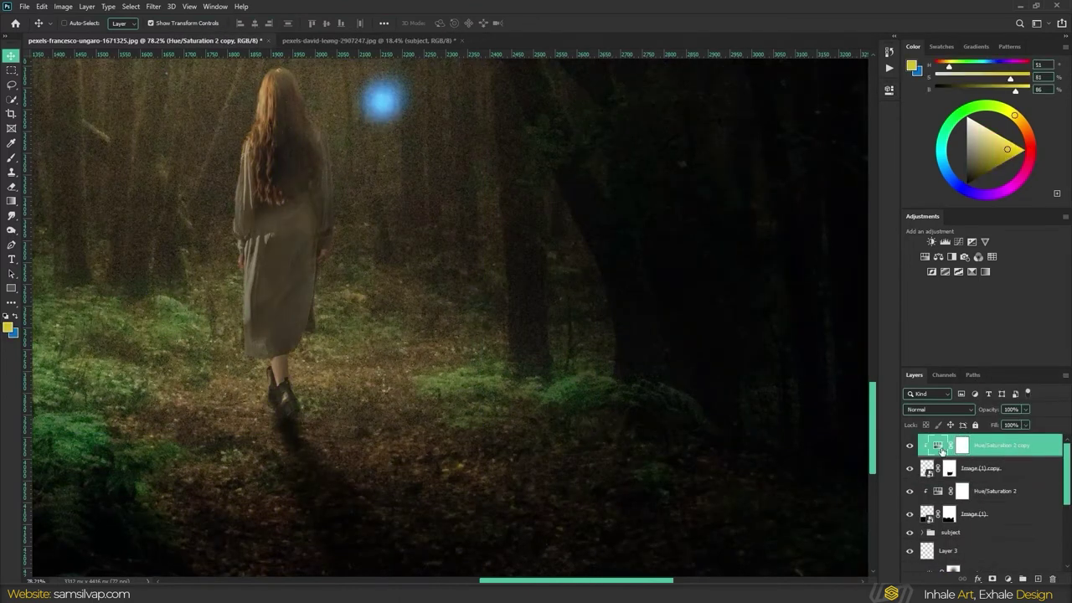
double_click(937, 445)
drag(773, 206, 766, 209)
click(799, 138)
click(784, 176)
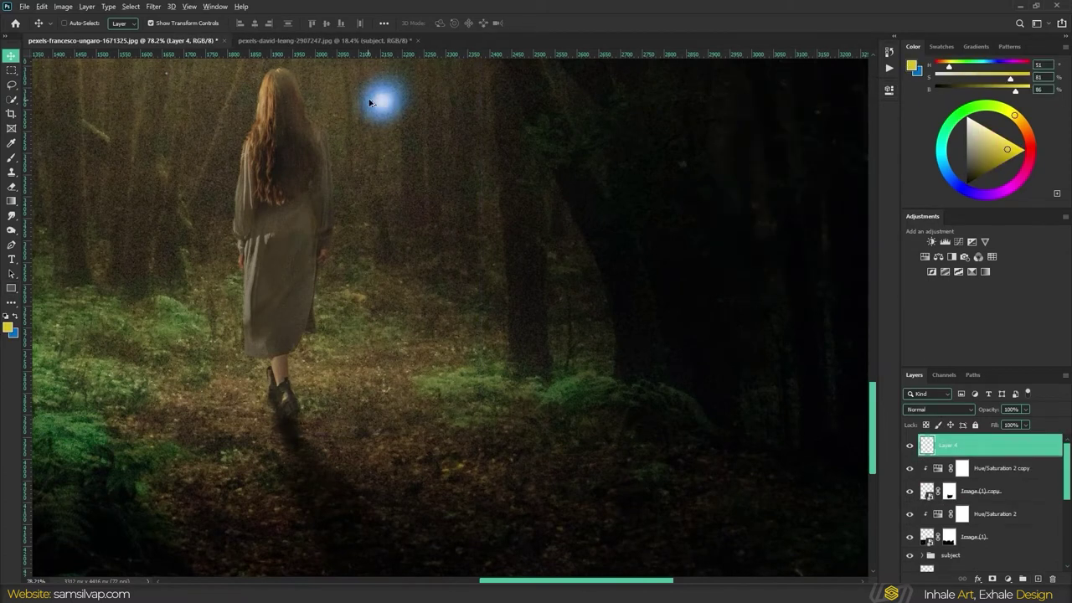
scroll(431, 275, down, 3)
scroll(363, 283, up, 2)
Reposition the orb beside the woman's head and add a new empty Layer 5.
key(alt+bracketleft)
key(alt+bracketleft)
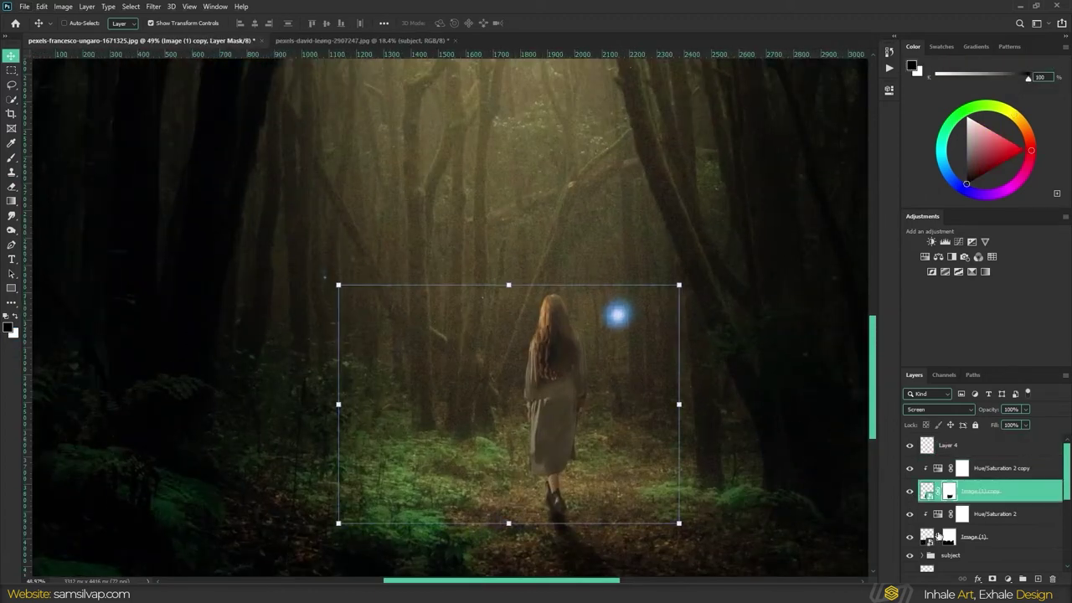
key(alt+bracketleft)
key(alt+bracketleft)
key(b)
scroll(514, 371, down, 1)
key(ctrl+shift+alt+n)
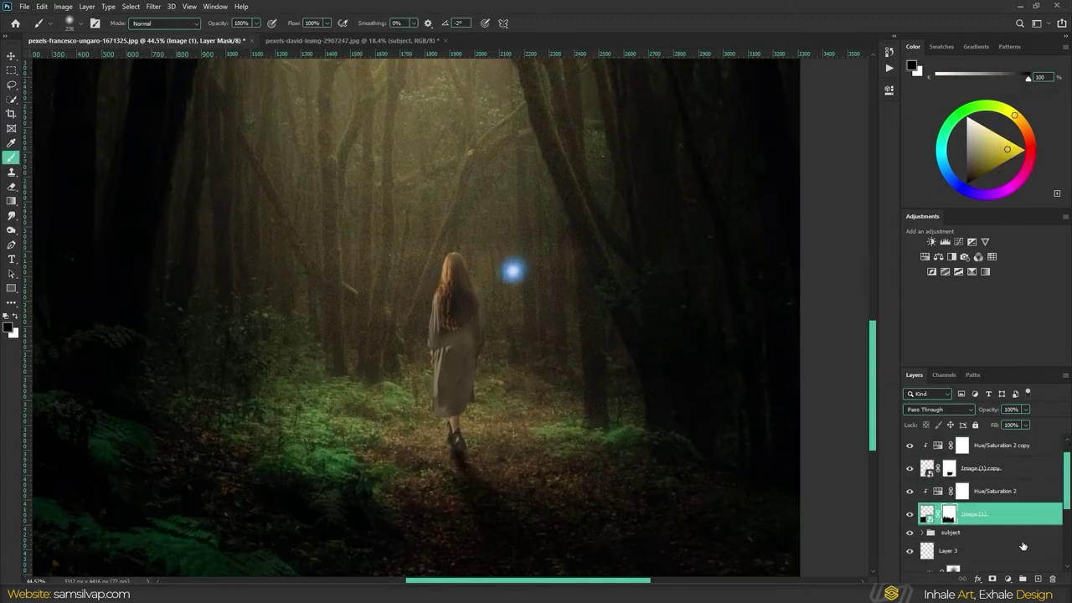
alt+click(512, 270)
Add a blue Color Fill 2 layer with an inverted black mask in Soft Light mode.
scroll(1019, 425, up, 1)
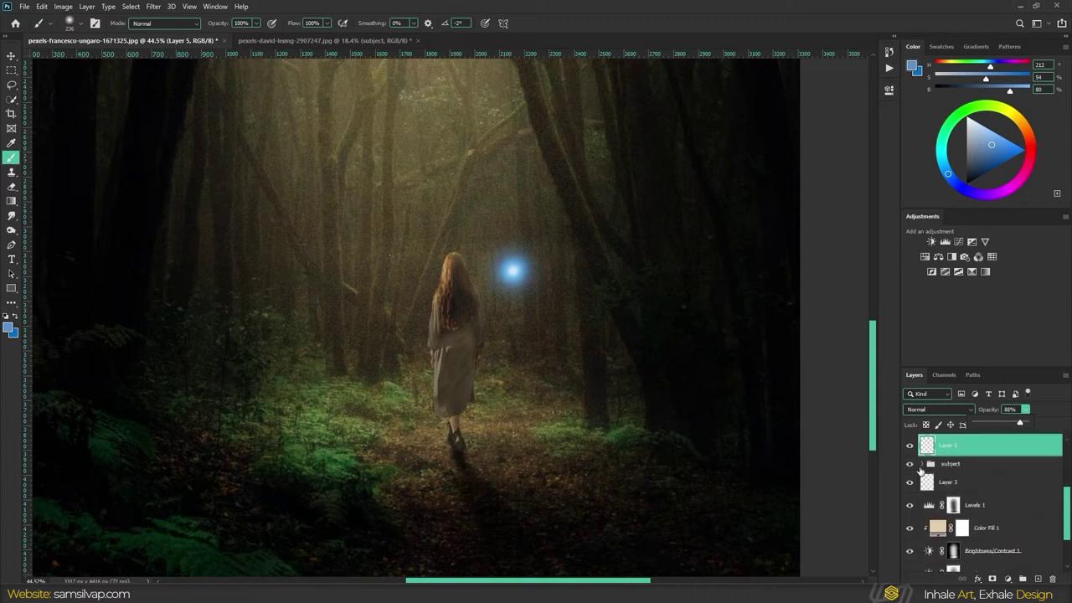
click(996, 504)
key(Return)
click(970, 504)
key(ctrl+i)
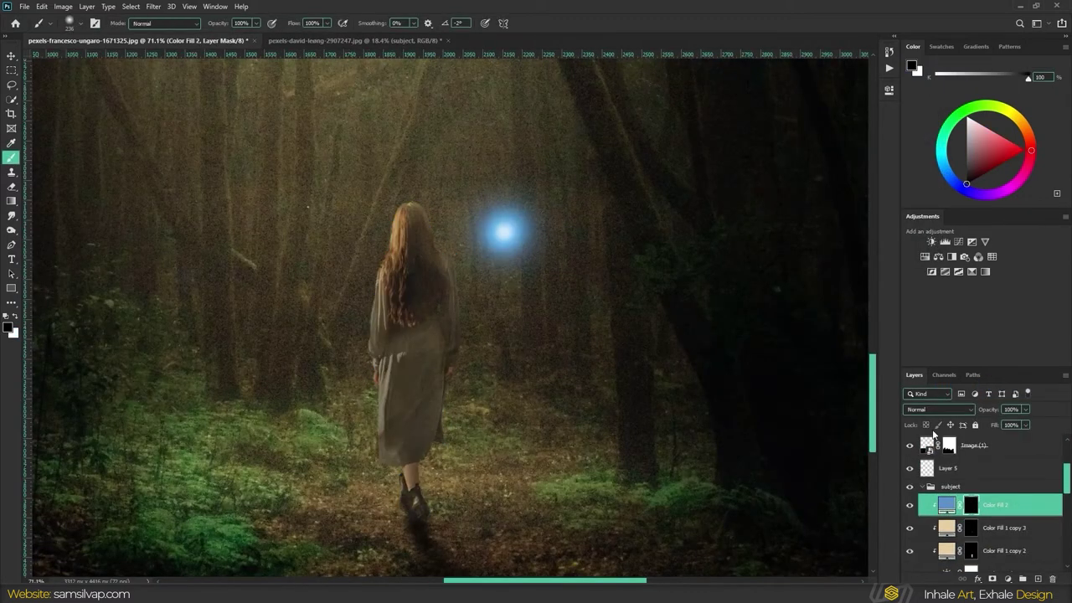
click(937, 409)
scroll(430, 236, up, 3)
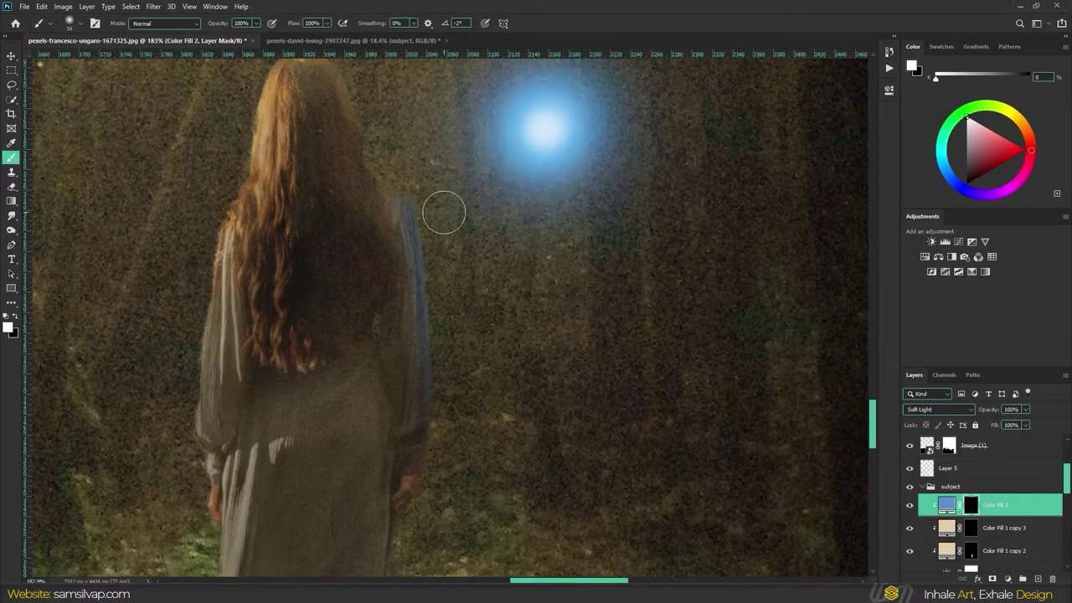
drag(396, 185, 408, 261)
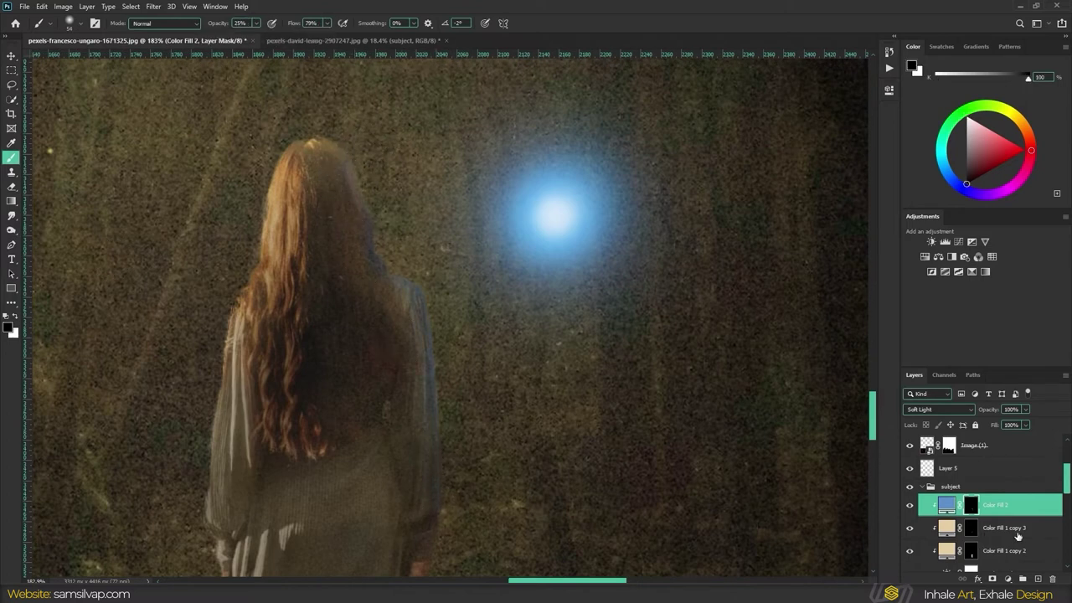
Duplicate the blue fill, delete the copy's mask and set it to Hard Light.
key(ctrl+j)
click(1053, 579)
click(478, 220)
click(937, 409)
click(940, 460)
Lower the Hard Light blue layer to 76% opacity and target its mask for painting.
scroll(629, 358, up, 5)
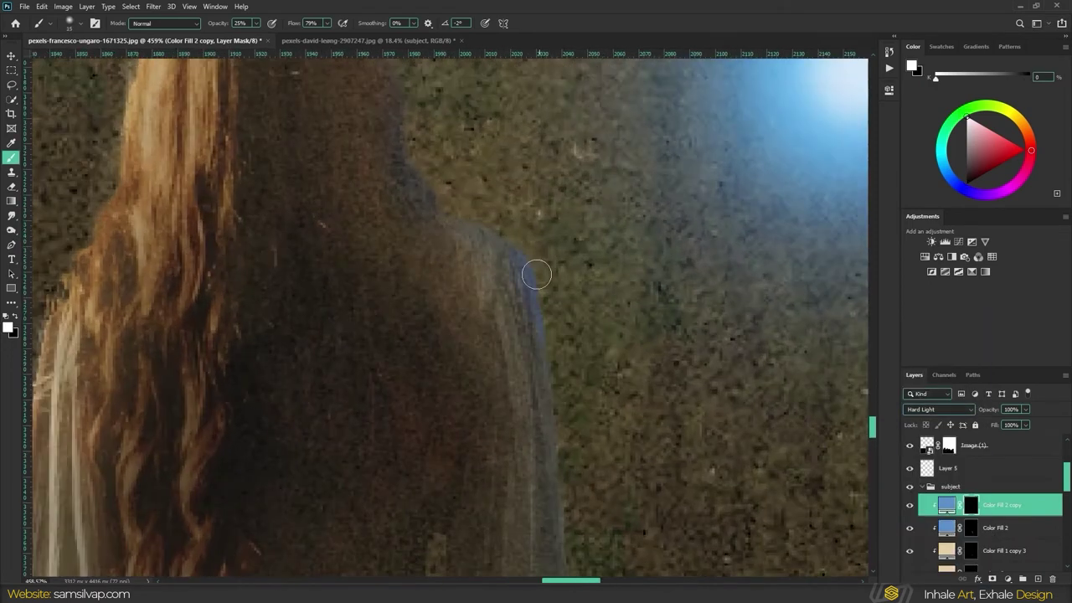
scroll(700, 333, down, 5)
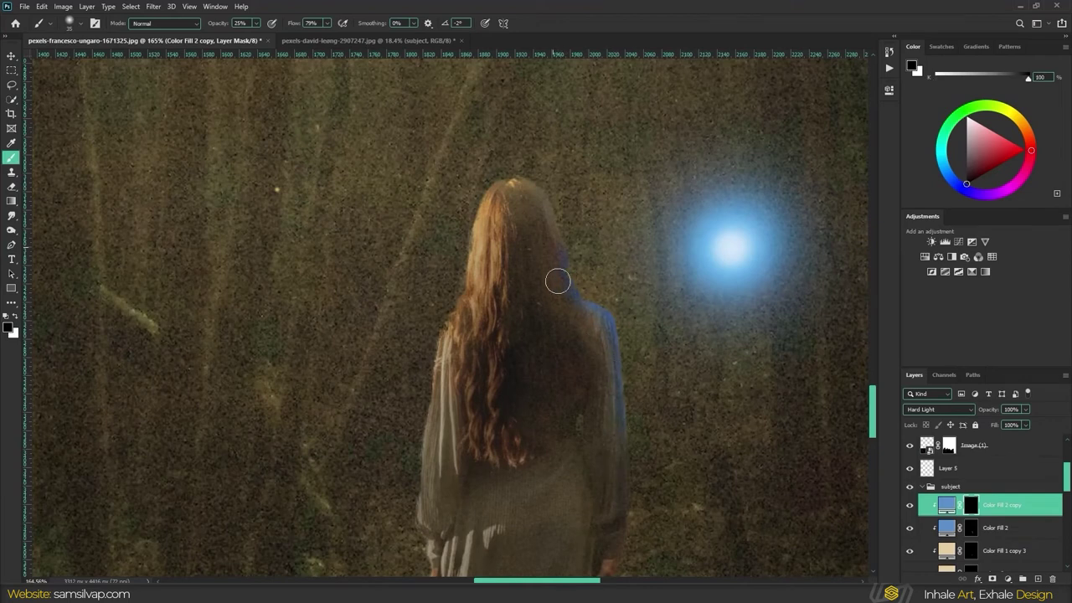
scroll(574, 312, down, 1)
scroll(860, 451, up, 1)
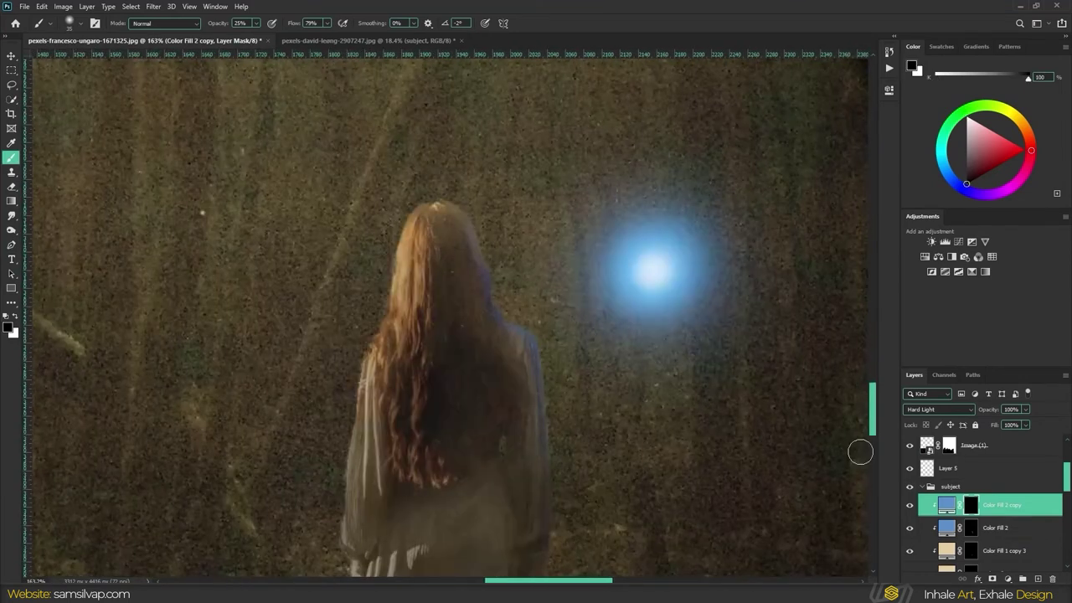
scroll(617, 406, down, 2)
scroll(598, 363, down, 2)
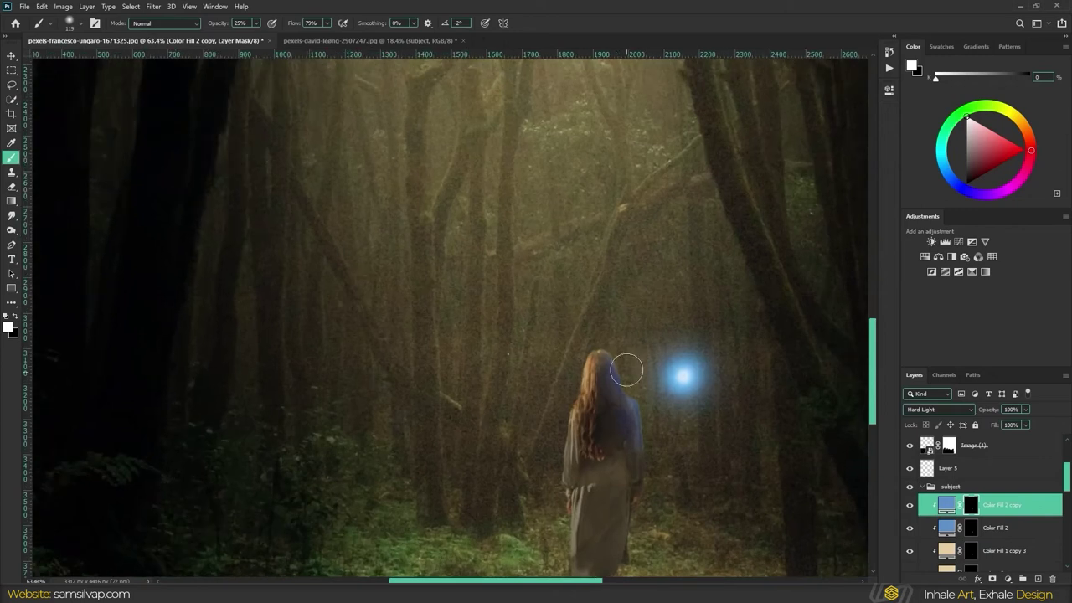
scroll(627, 371, down, 2)
scroll(610, 332, up, 3)
scroll(610, 332, up, 4)
key(x)
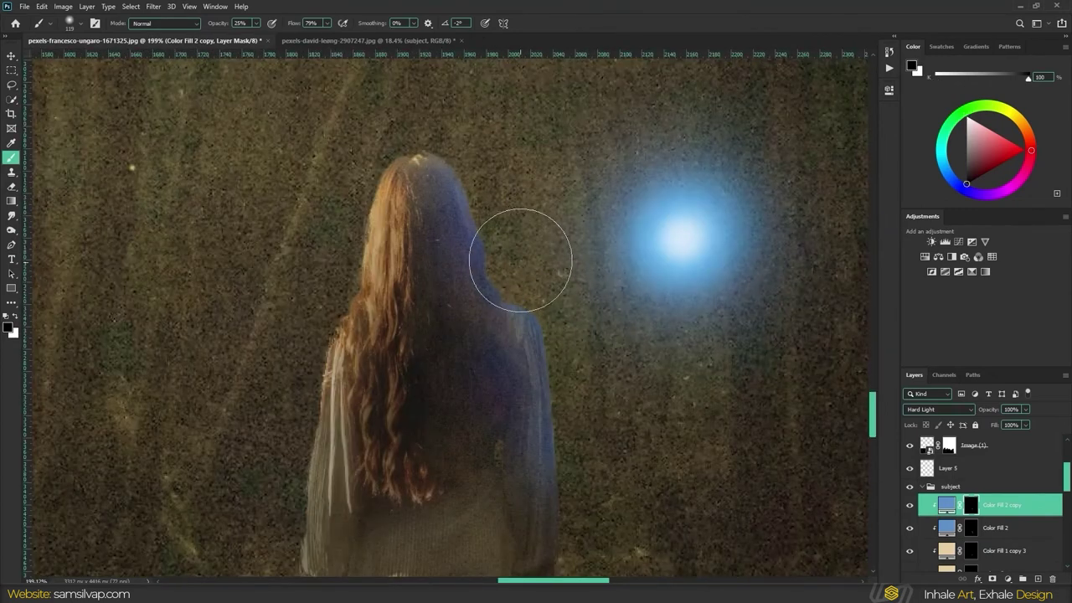
drag(1011, 426, 1007, 426)
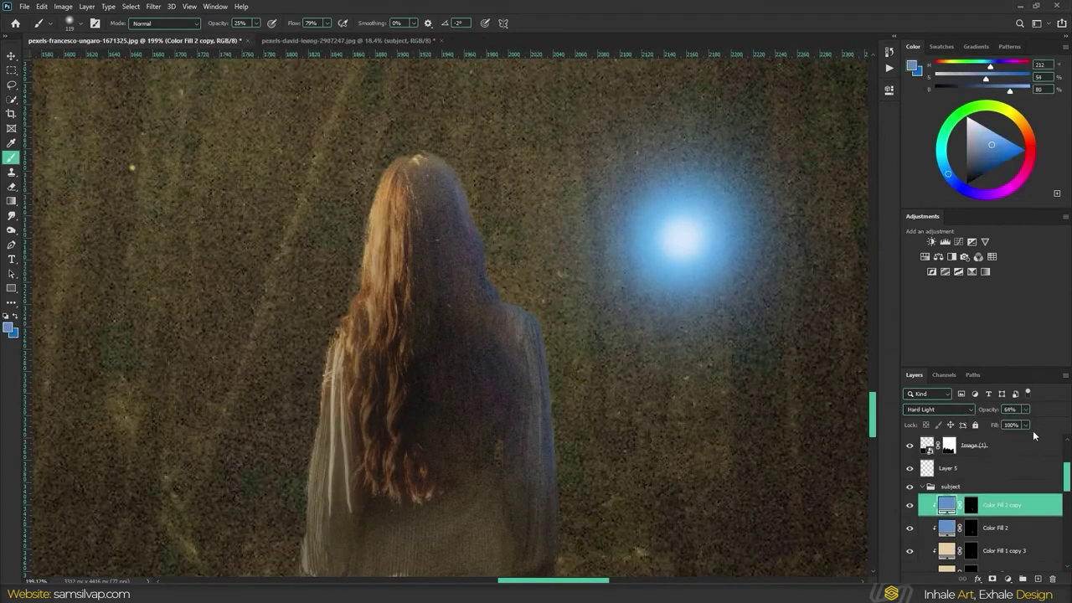
click(502, 335)
click(526, 220)
key(ctrl+backslash)
Paint the blue rim light along the woman's shoulder and back, alternating white and black.
scroll(499, 371, down, 5)
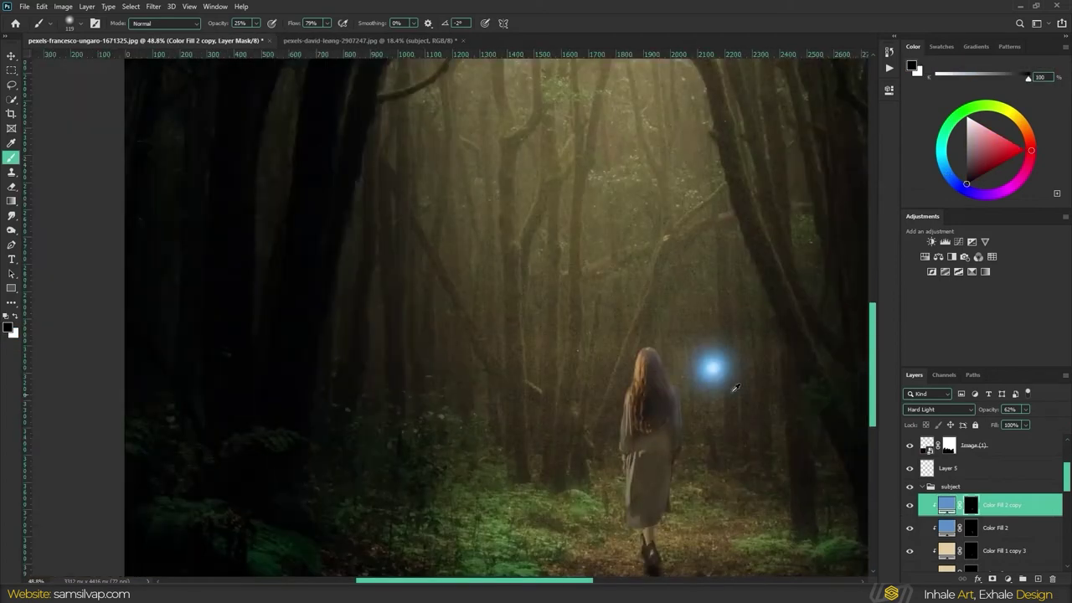
scroll(523, 302, down, 2)
scroll(523, 302, up, 5)
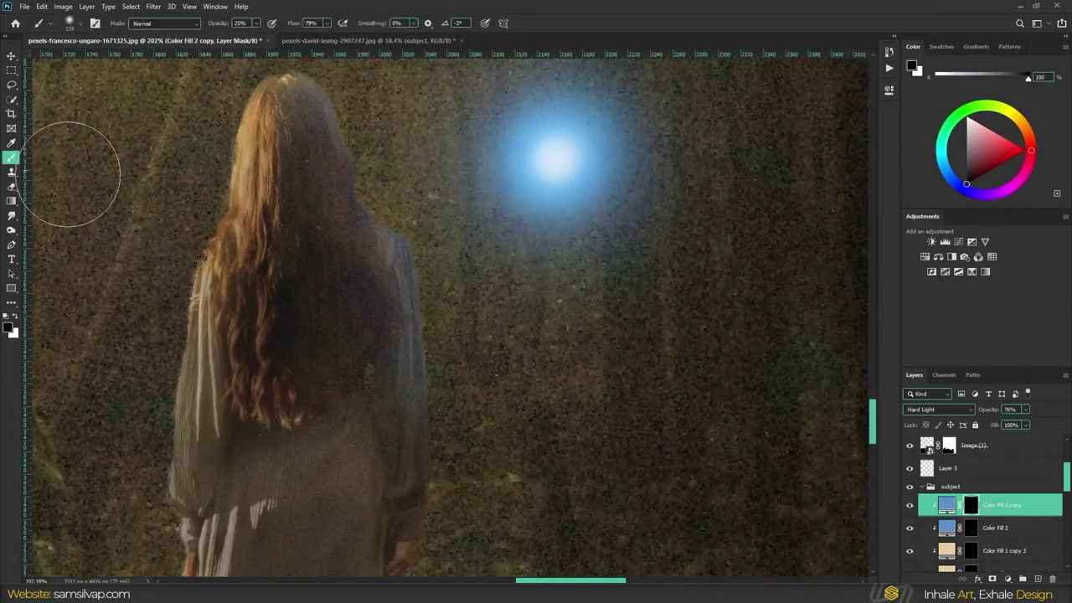
key(x)
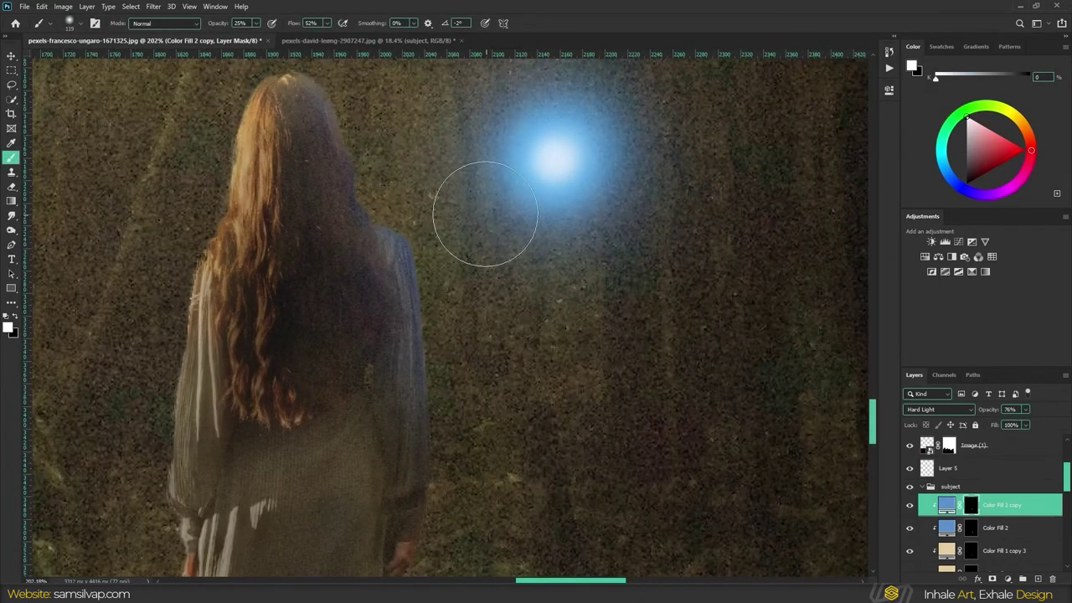
scroll(485, 213, down, 3)
scroll(486, 201, down, 2)
key(x)
scroll(489, 205, up, 4)
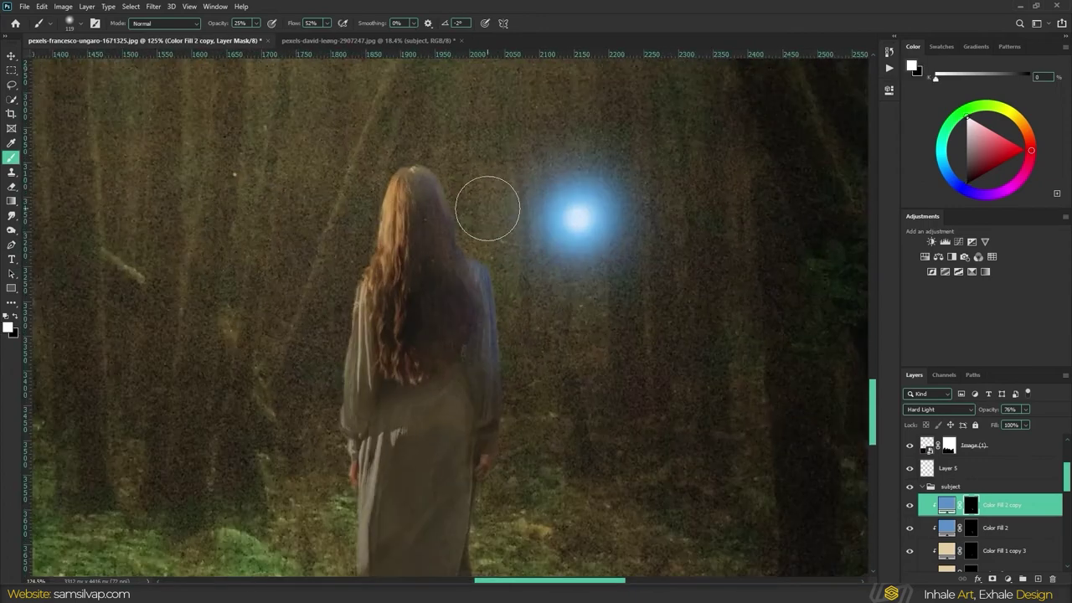
scroll(477, 162, down, 3)
scroll(684, 402, up, 2)
scroll(509, 394, up, 3)
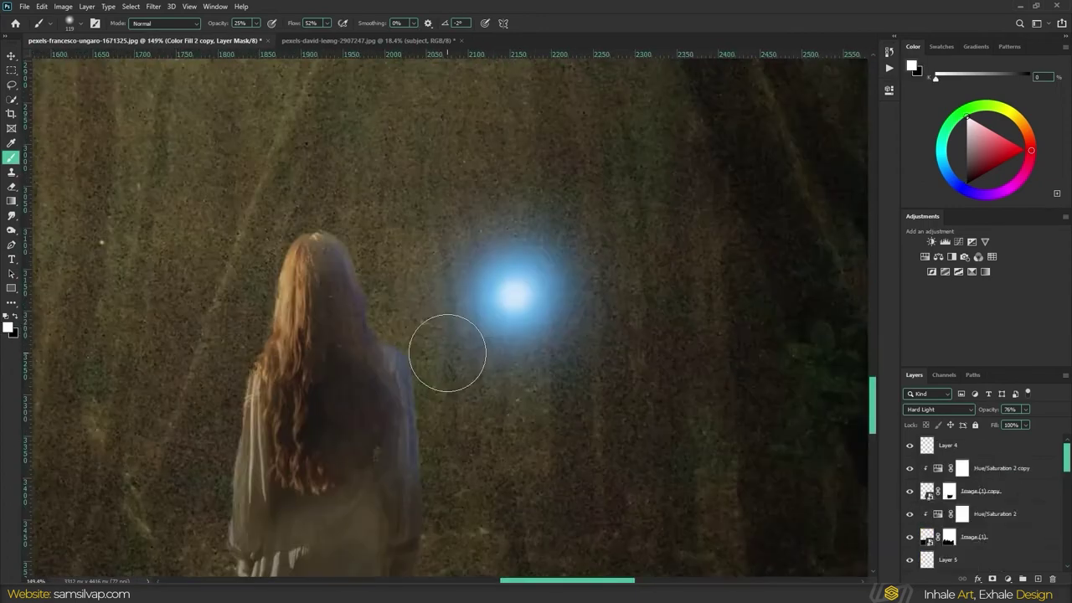
scroll(933, 489, down, 3)
Touch up the Layer 0 copy 2 mask around the woman's orb-facing side.
click(992, 504)
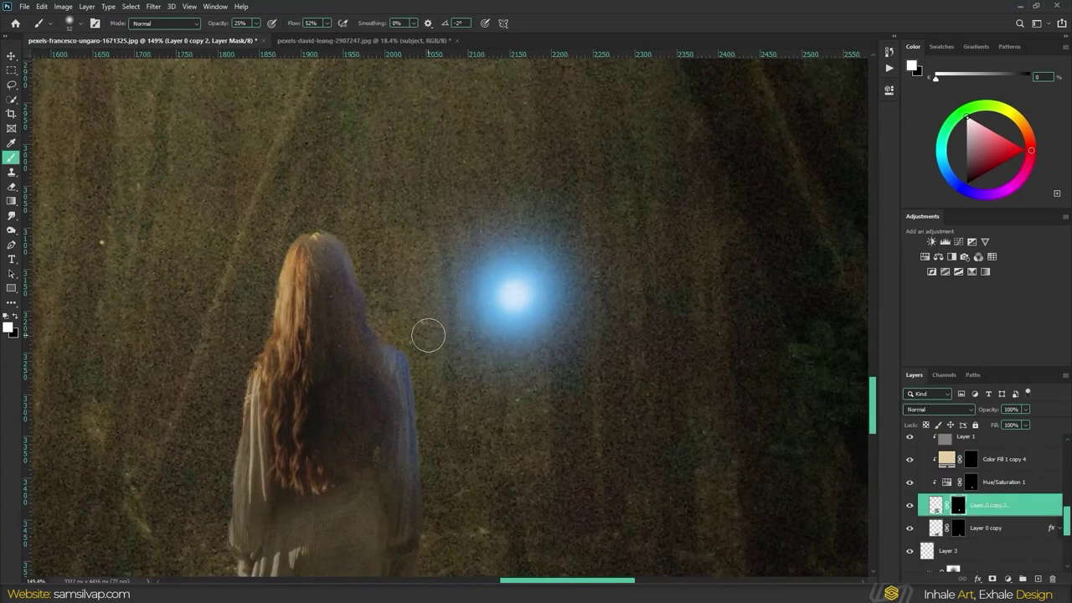
scroll(369, 335, up, 3)
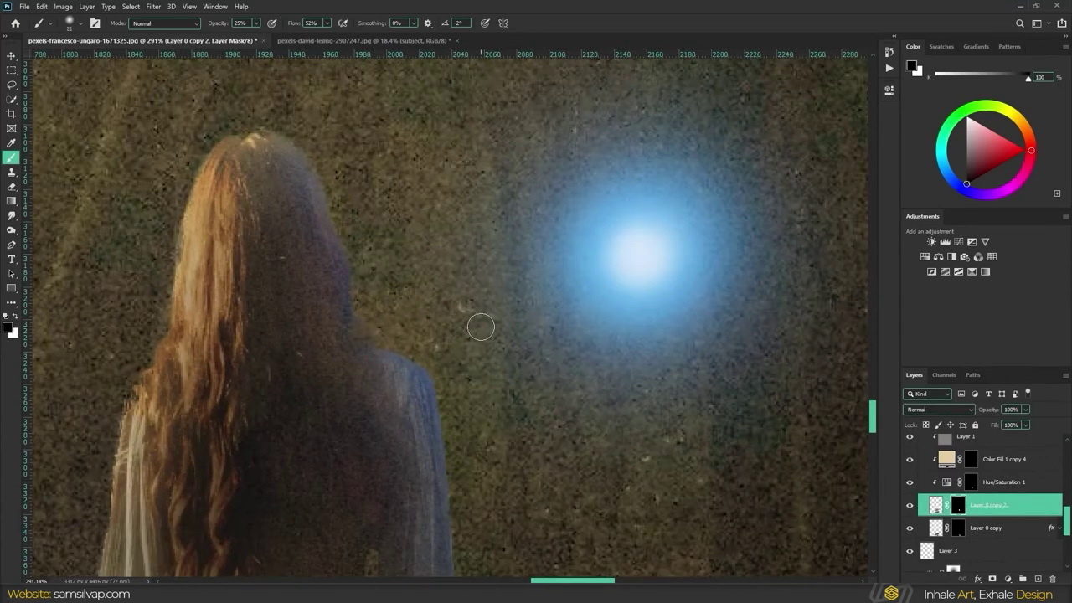
scroll(481, 327, down, 6)
scroll(980, 502, up, 5)
click(943, 446)
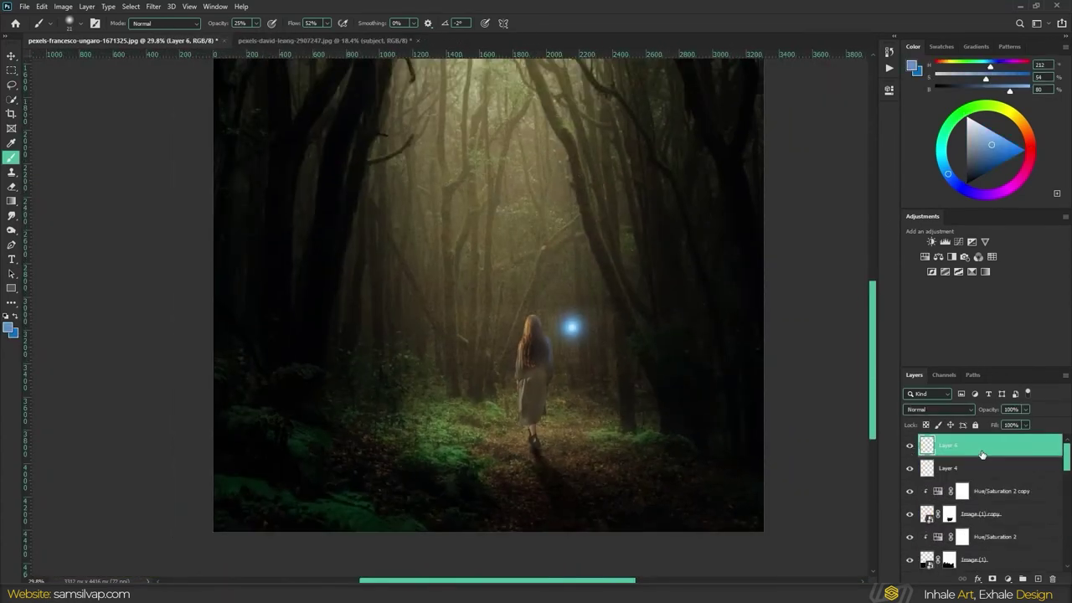
Place Light Leaks 16 above Layer 4 in Screen mode, scaled to cover the scene.
click(968, 467)
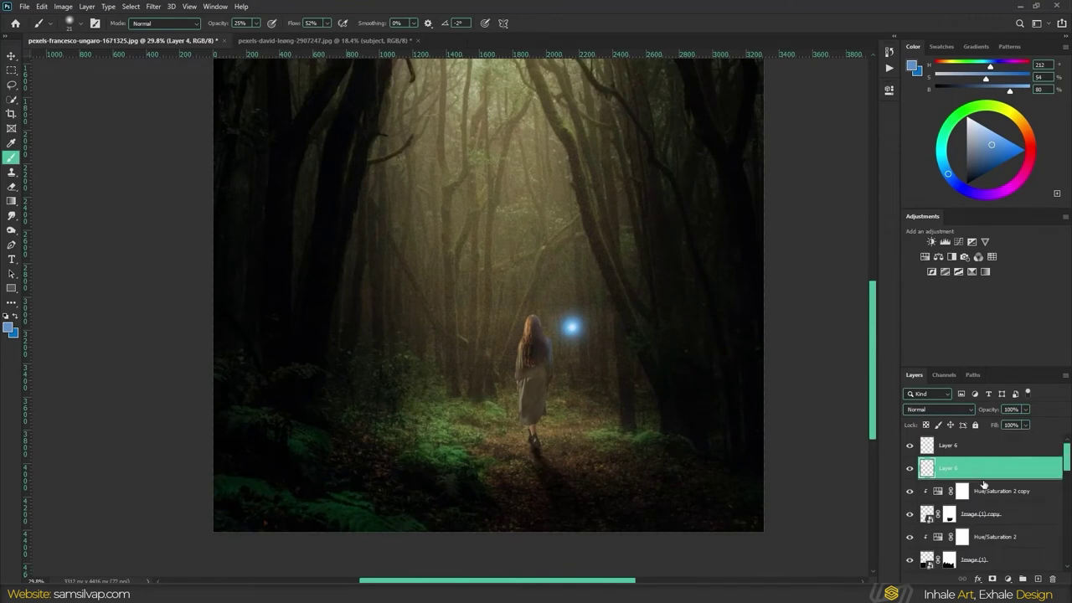
drag(1071, 251, 665, 239)
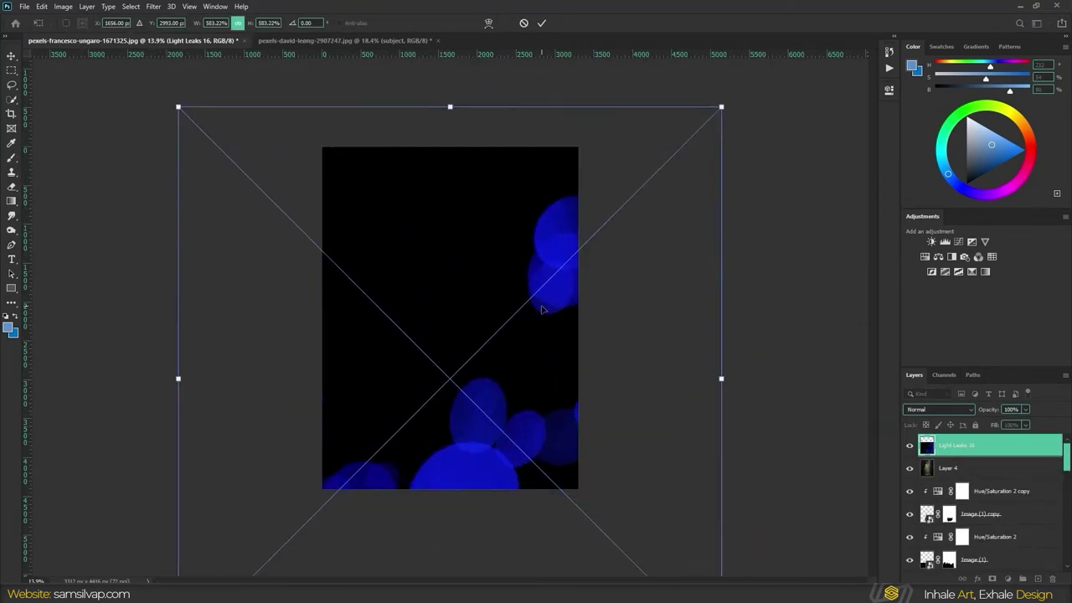
drag(542, 309, 398, 213)
click(938, 408)
click(1024, 408)
drag(1026, 425, 980, 426)
drag(578, 552, 369, 351)
drag(272, 255, 463, 346)
drag(464, 203, 449, 143)
key(Return)
click(1007, 579)
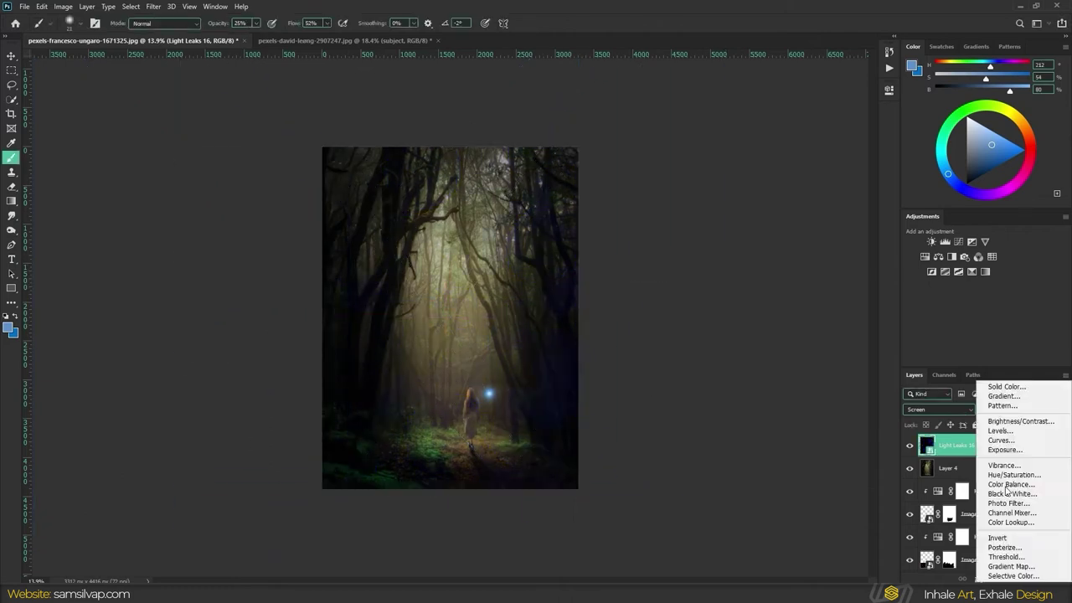
Add a Hue/Saturation adjustment above the light leak and shift its hue.
click(1011, 474)
drag(794, 165, 746, 164)
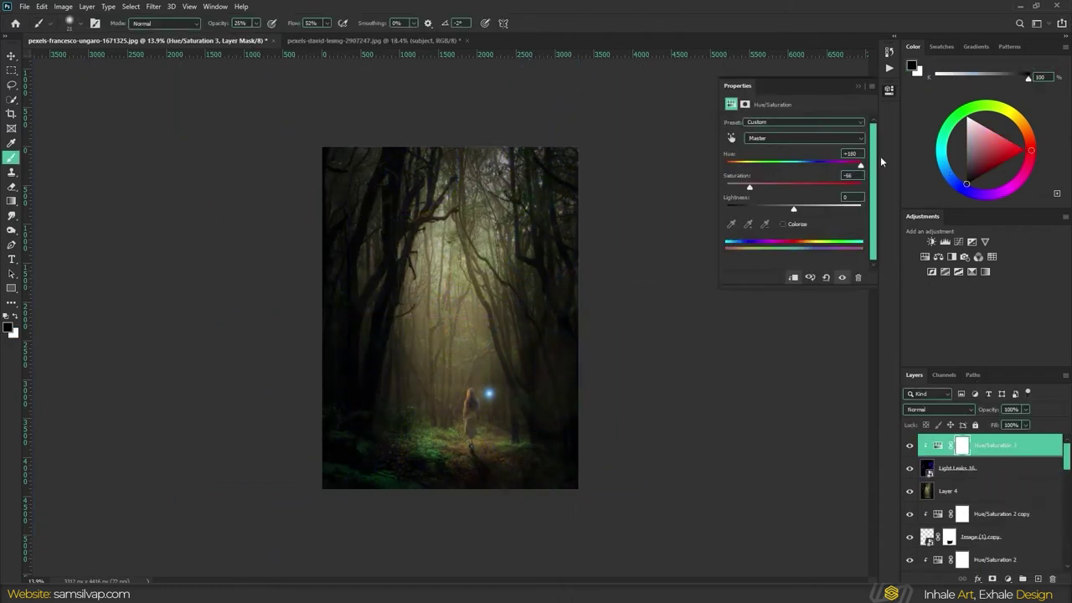
click(996, 513)
click(988, 467)
Fit the view to screen and bring up the Group 1 copy group's layer options.
click(992, 496)
key(v)
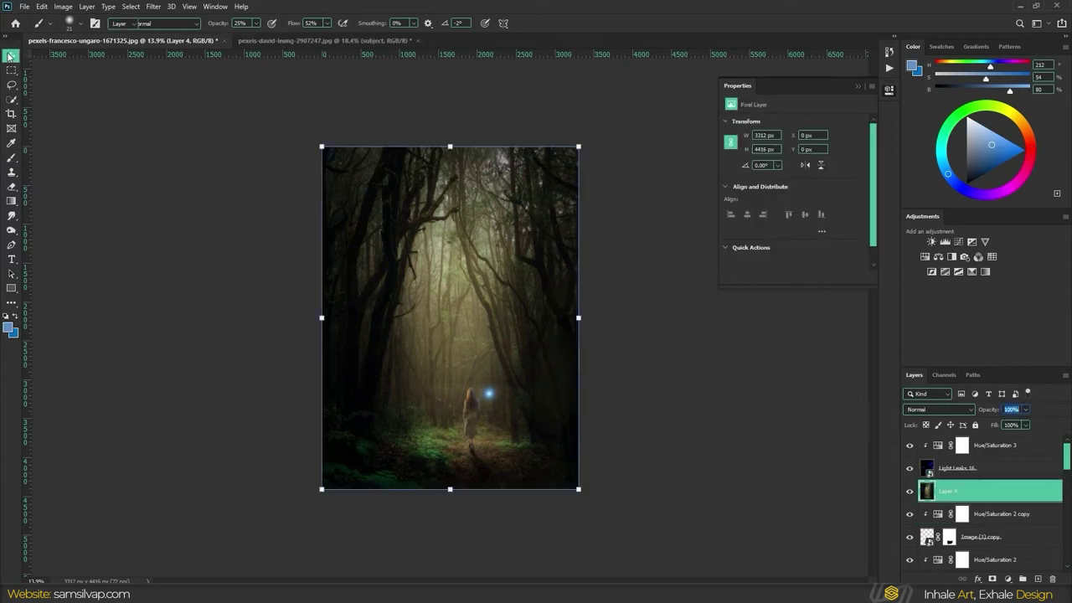
key(ctrl+0)
click(996, 439)
right_click(976, 439)
Convert the Group 1 copy group to a smart object and apply the Camera Raw Filter.
click(904, 286)
click(153, 6)
click(184, 94)
Cool temperature to -14, darken exposure, add contrast, whites +24, clarity -17, dehaze +50.
drag(969, 199, 961, 201)
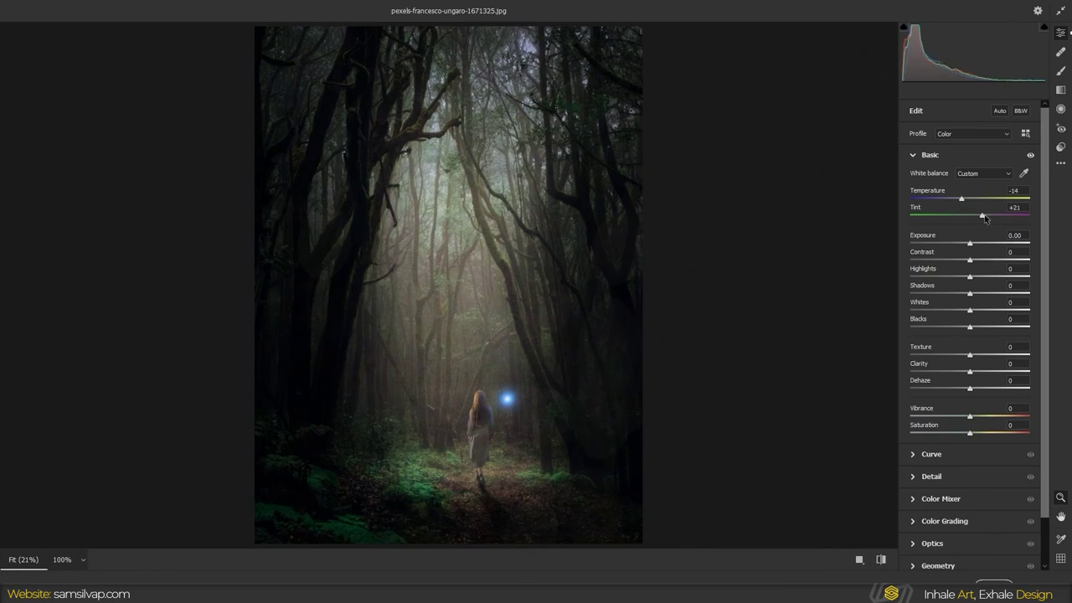
drag(969, 242, 995, 276)
drag(970, 310, 984, 310)
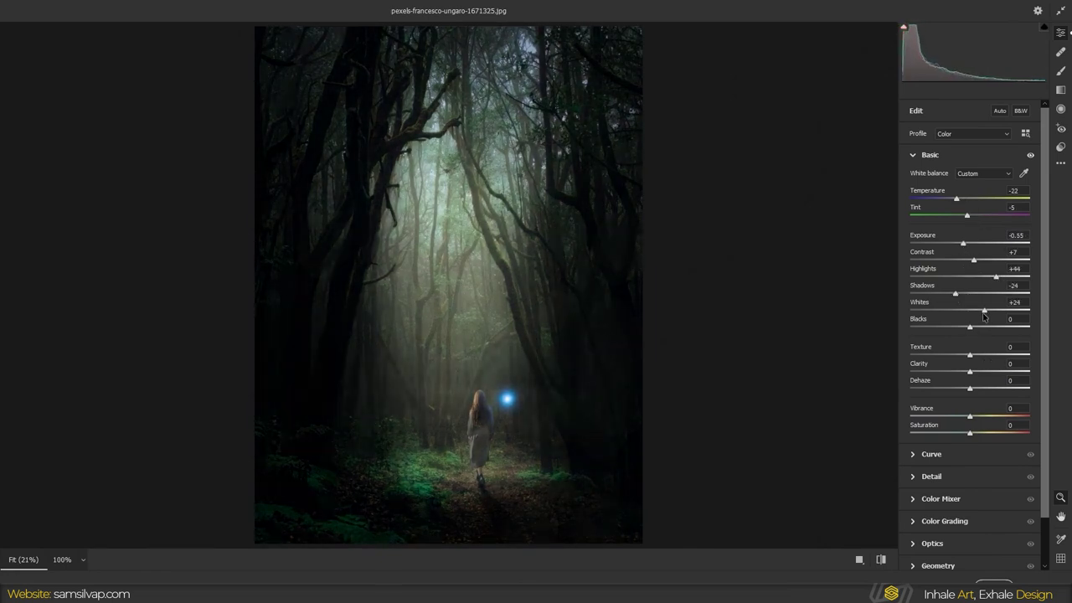
drag(962, 371, 960, 370)
drag(970, 388, 1001, 387)
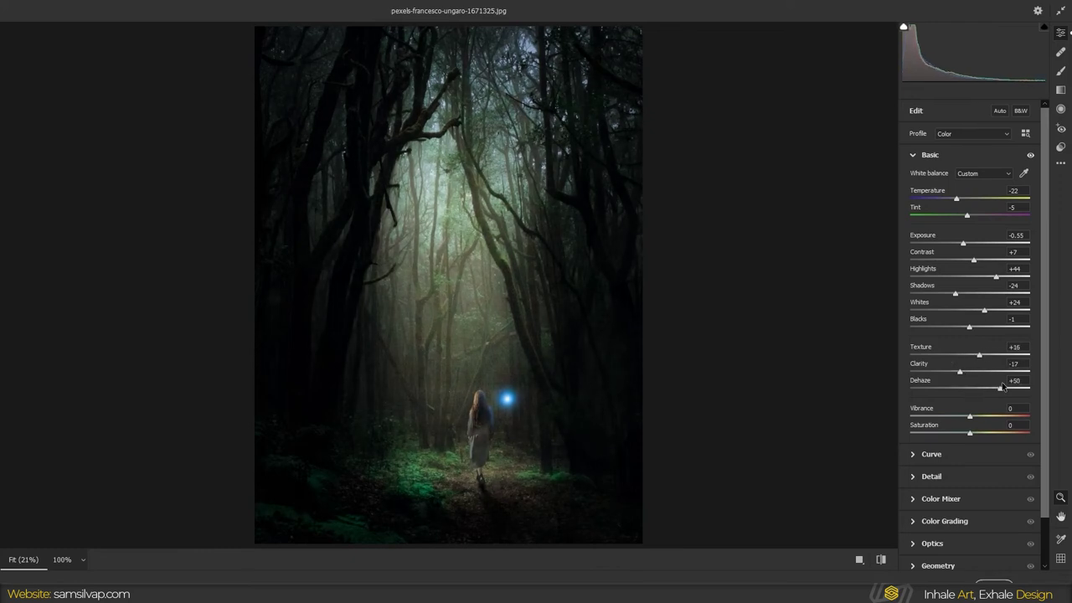
In Color Grading, brighten the midtones and tint the highlights teal-green.
click(944, 521)
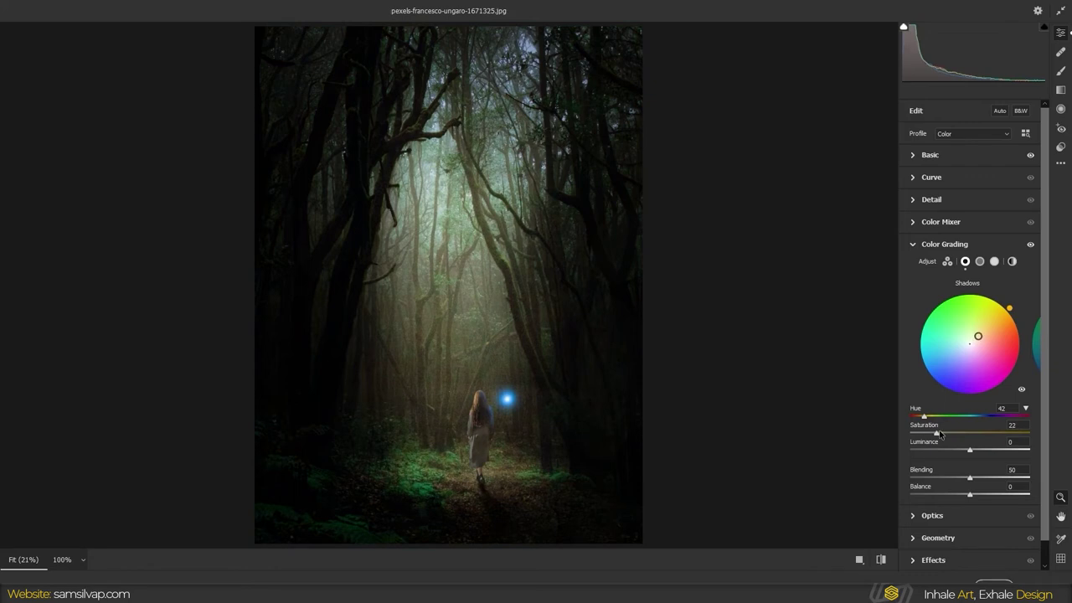
click(979, 261)
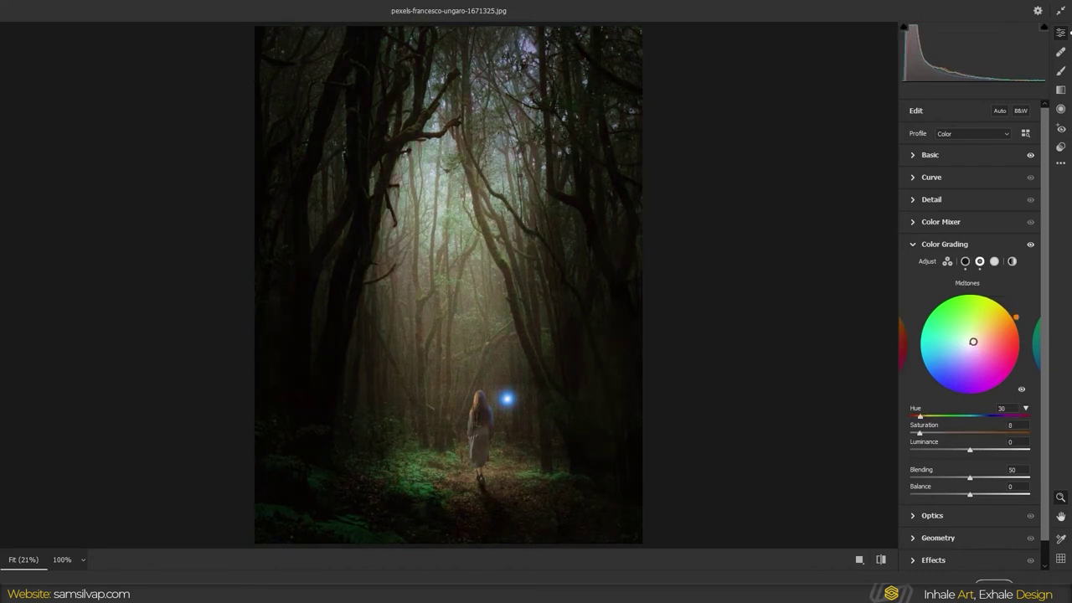
drag(924, 439, 963, 434)
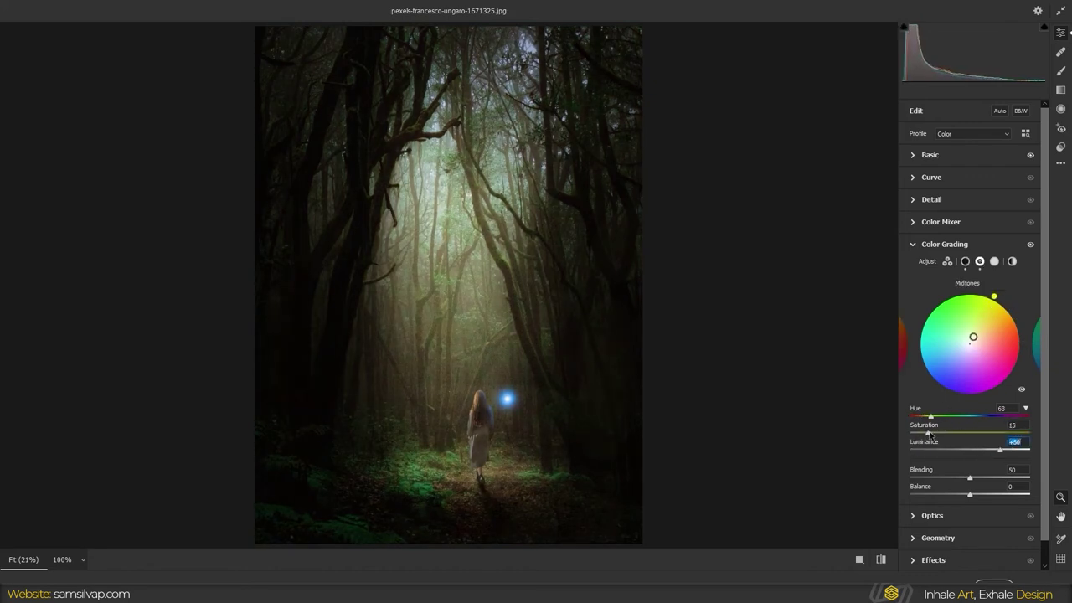
click(994, 261)
mouse_move(970, 343)
mouse_down()
mouse_move(942, 317)
mouse_move(997, 312)
mouse_up()
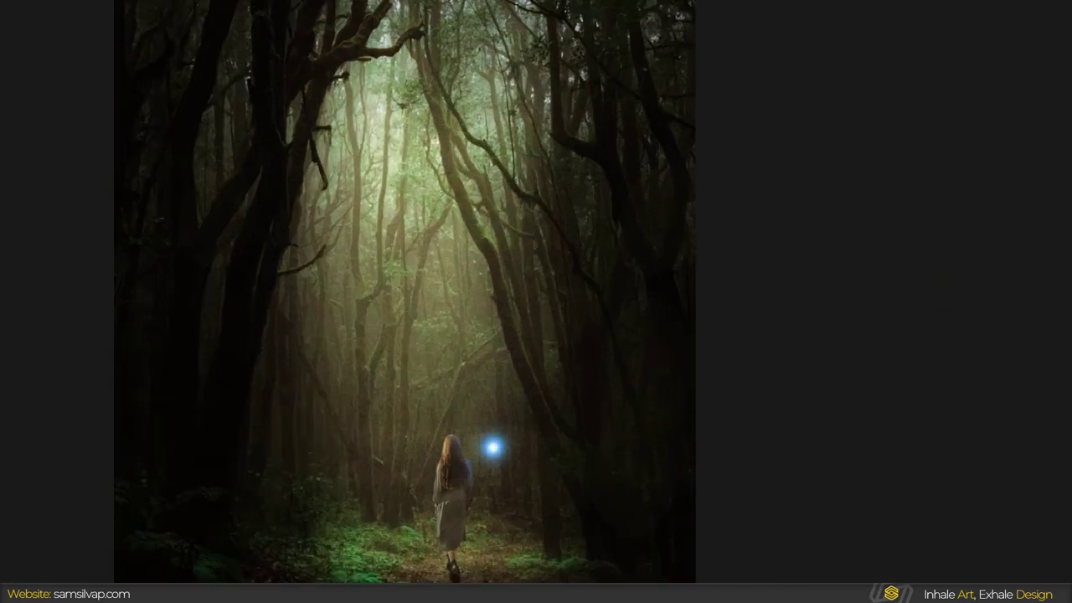